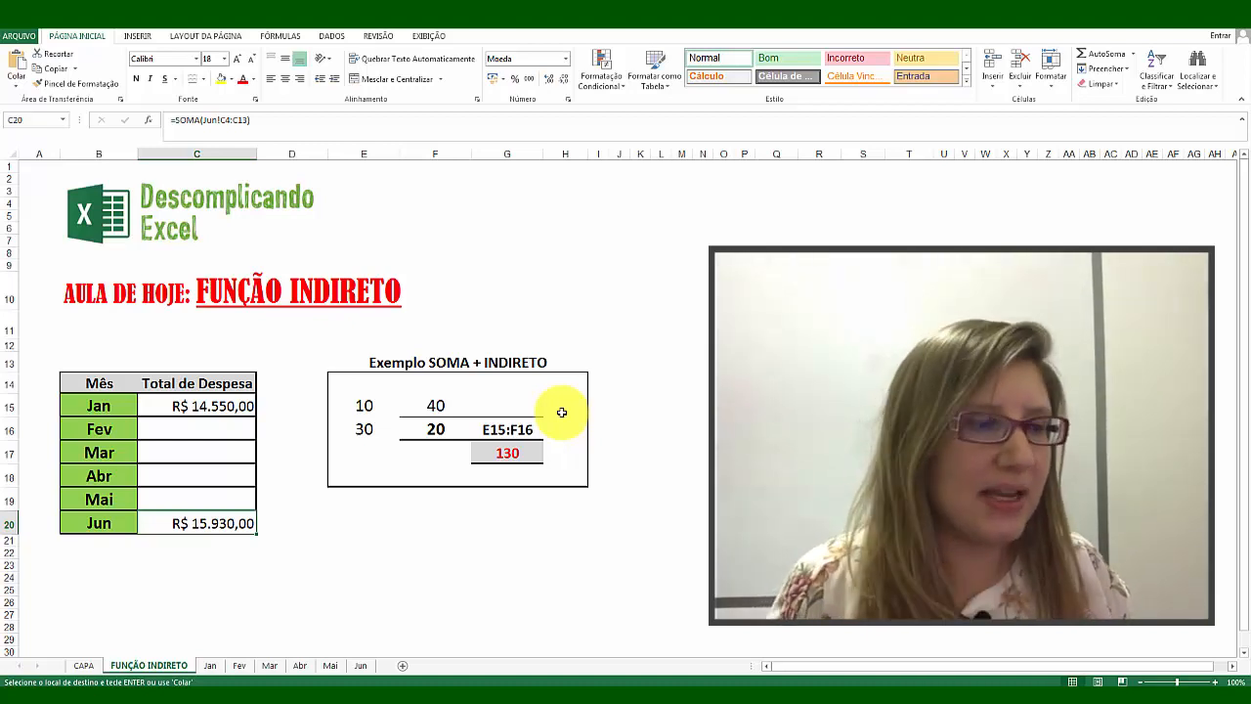
# Step: Examine the SOMA and INDIRETO formula in cell G17 and the number range E15:F16 it adds up
pyautogui.click(510, 452)
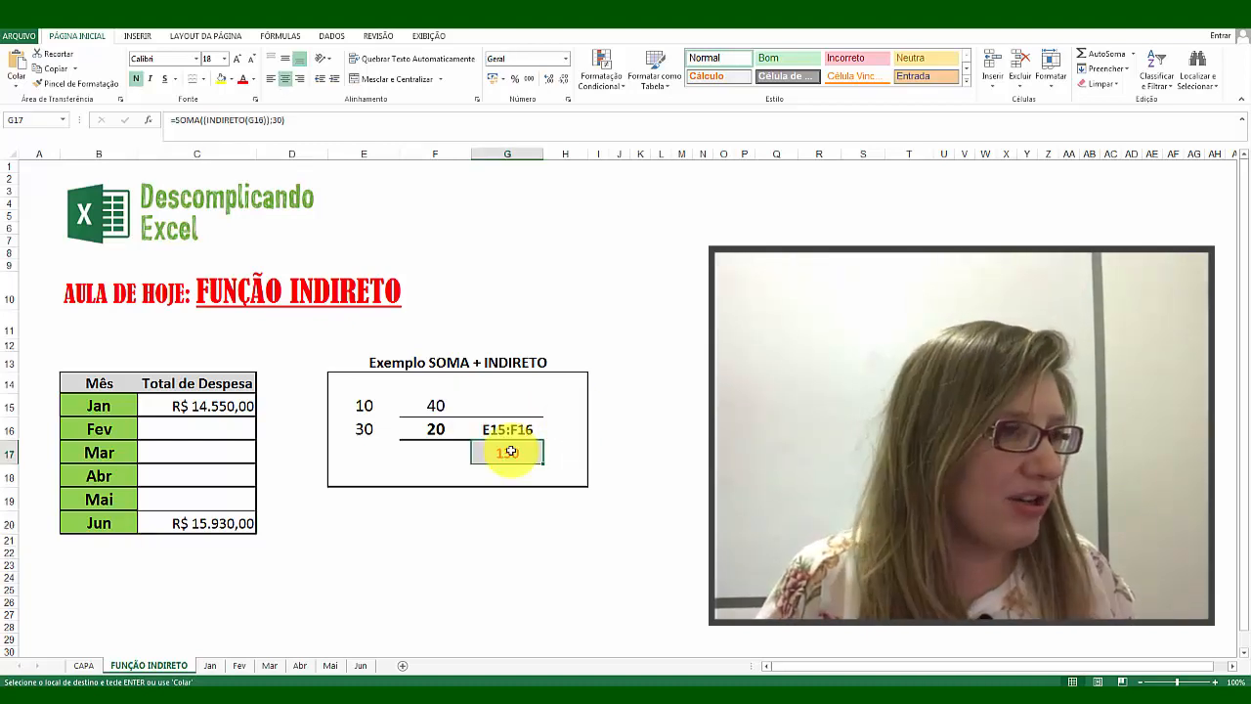
pyautogui.doubleClick(510, 452)
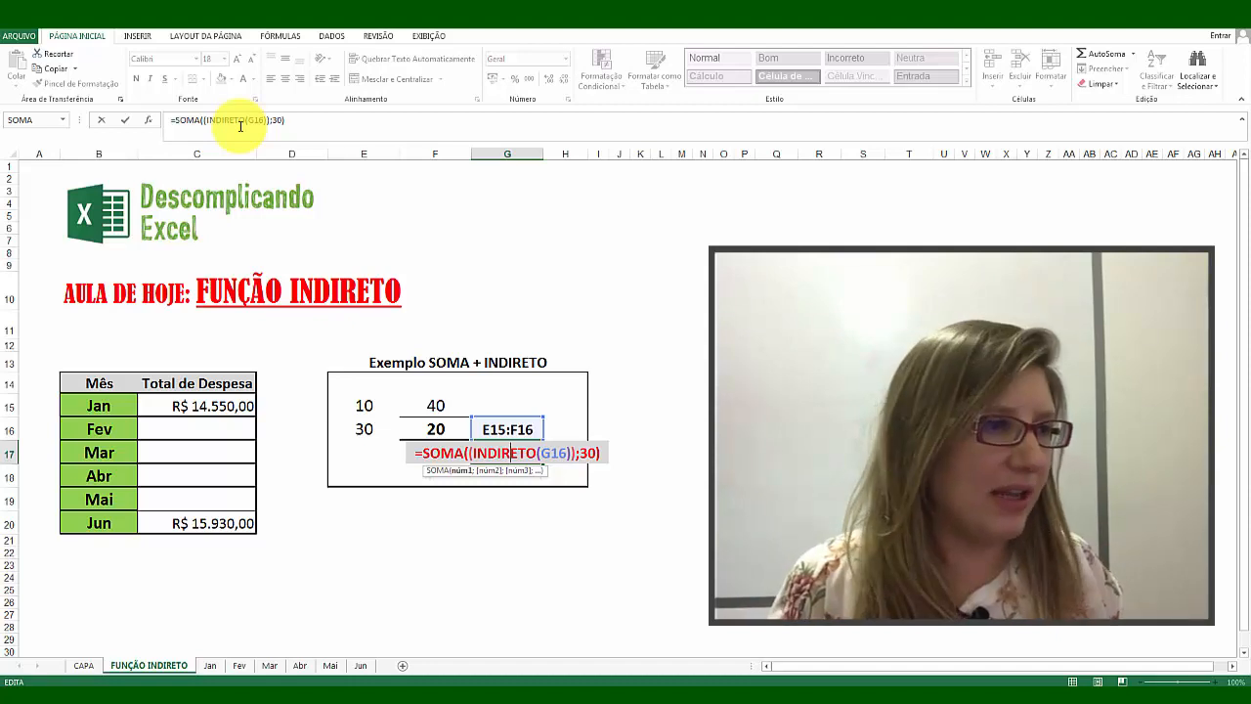
pyautogui.press('Return')
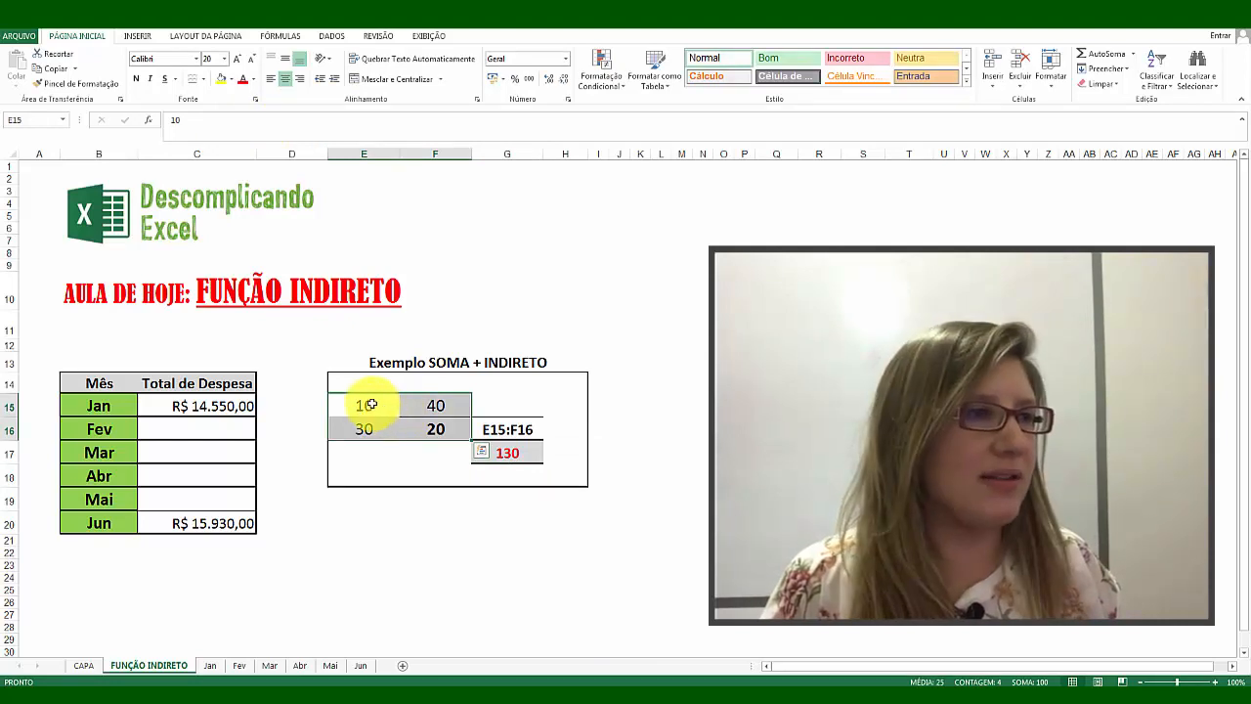
pyautogui.moveTo(370, 405); pyautogui.dragTo(428, 429)
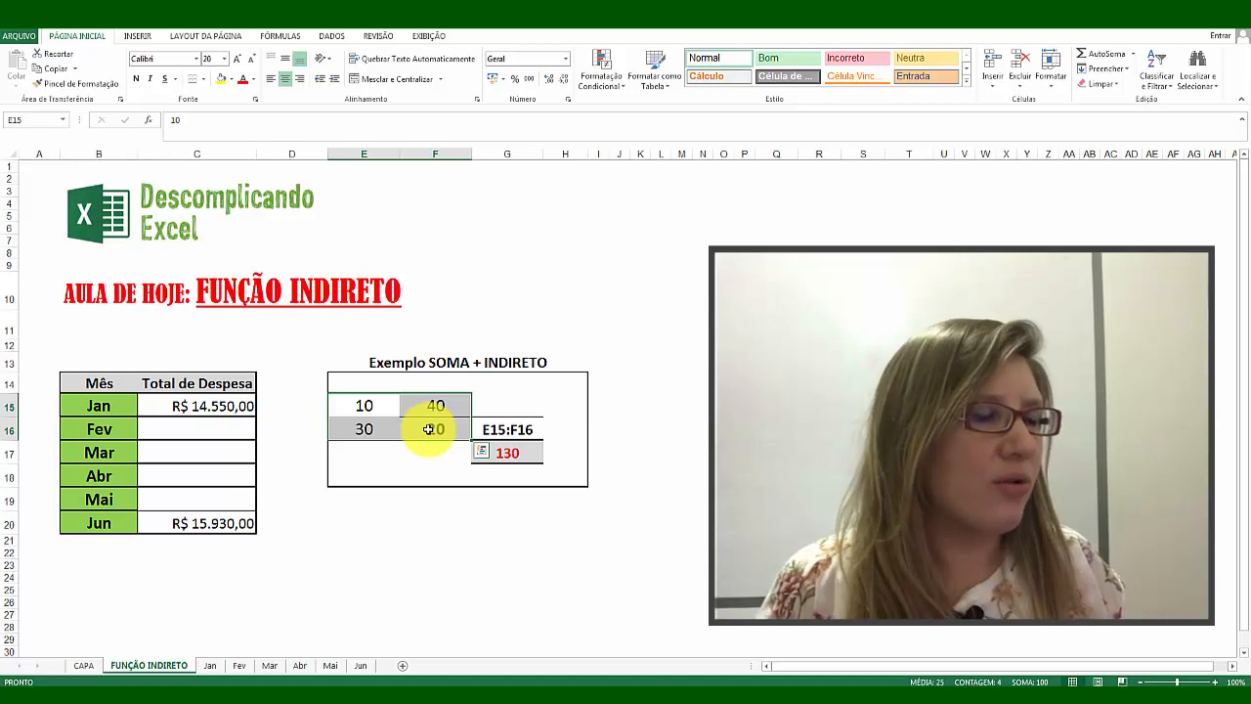
pyautogui.moveTo(371, 405); pyautogui.dragTo(427, 429)
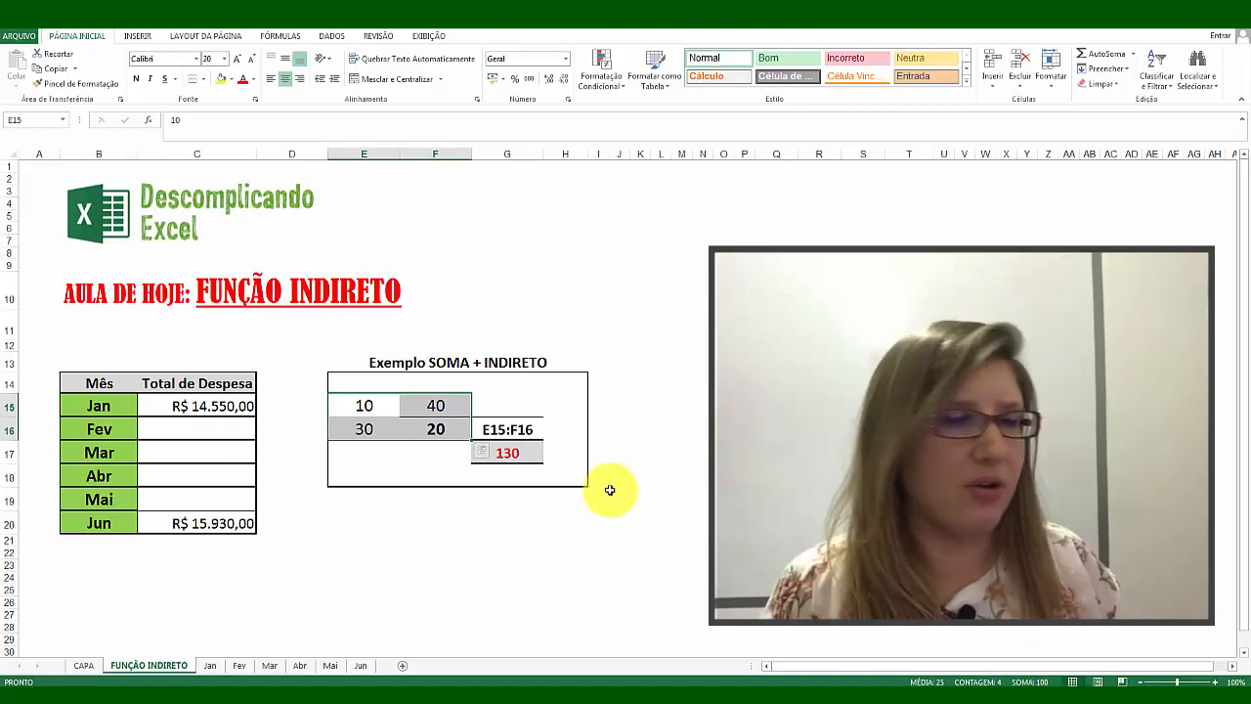
pyautogui.click(532, 452)
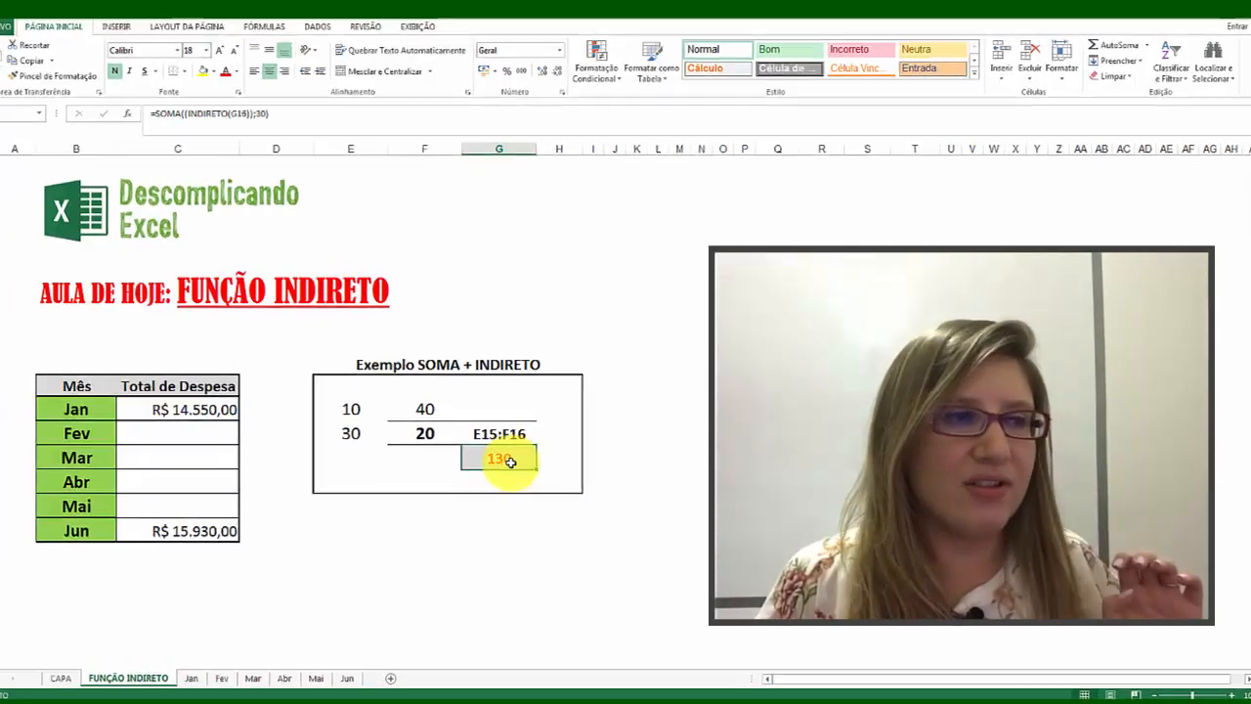
# Step: Enter the comparison formula =SOMA(E15:F16;30) in cell J17, beside the example box
pyautogui.click(621, 451)
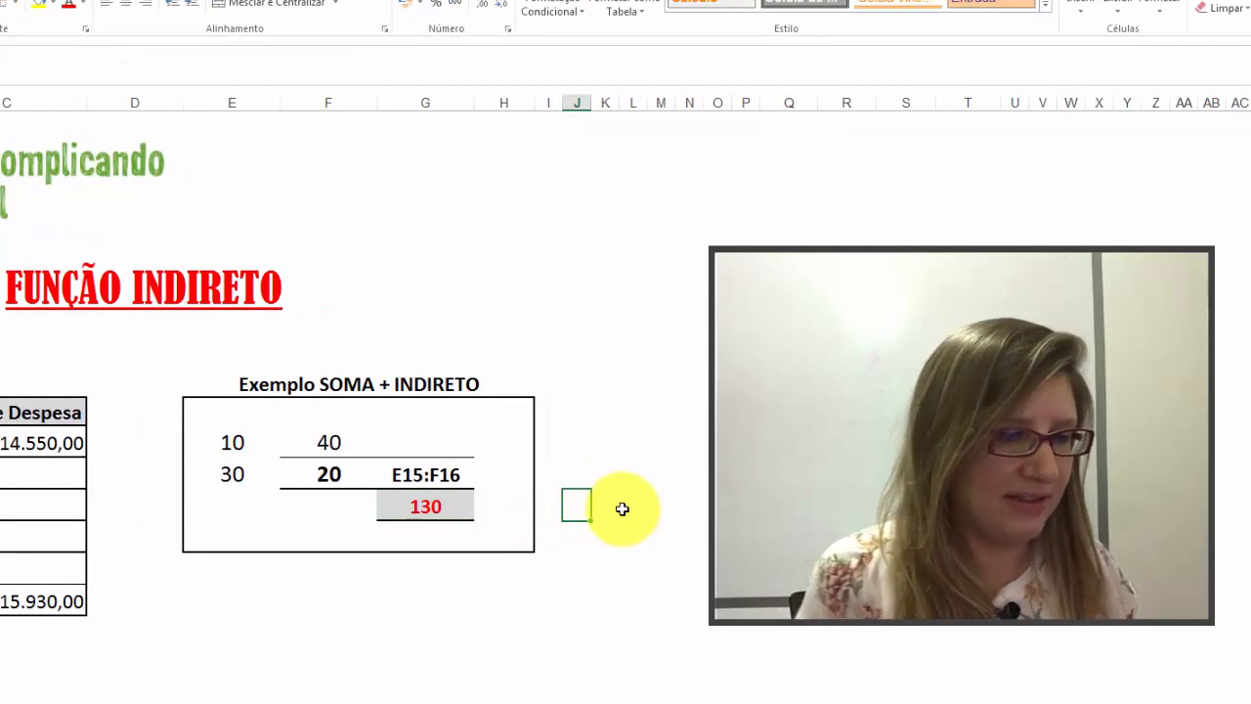
pyautogui.write('=soma(')
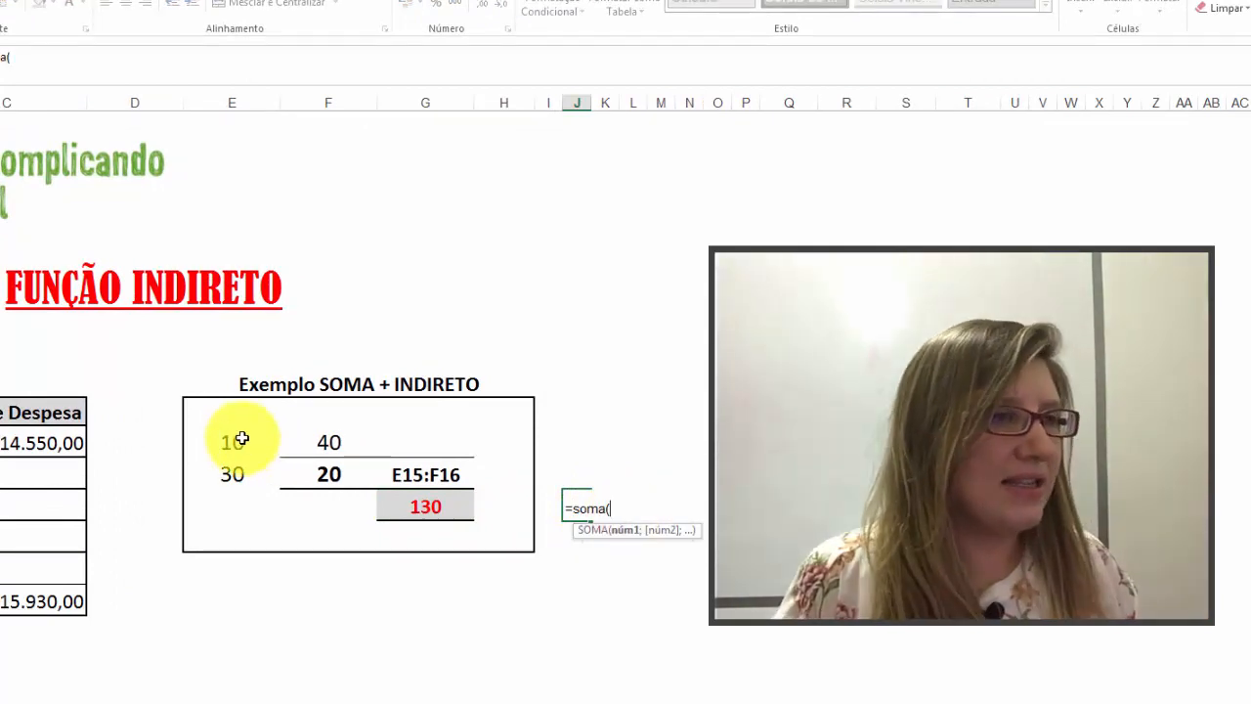
pyautogui.moveTo(243, 438); pyautogui.dragTo(333, 471)
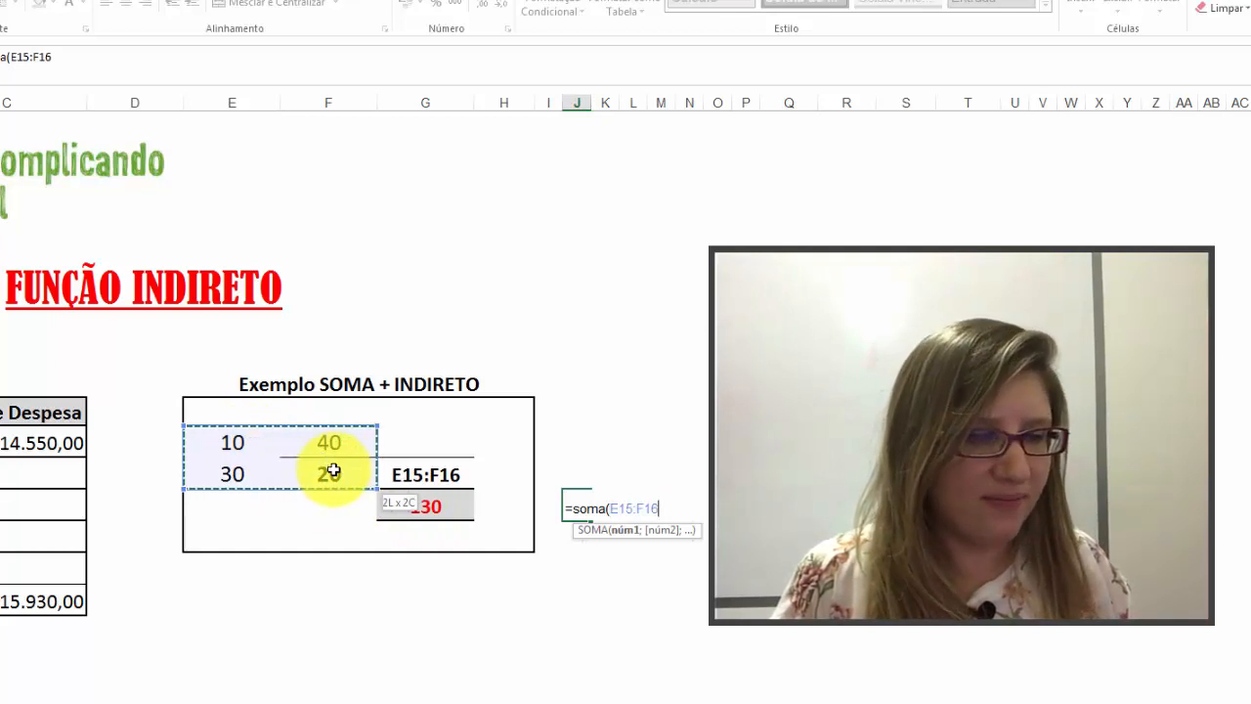
pyautogui.write(';3')
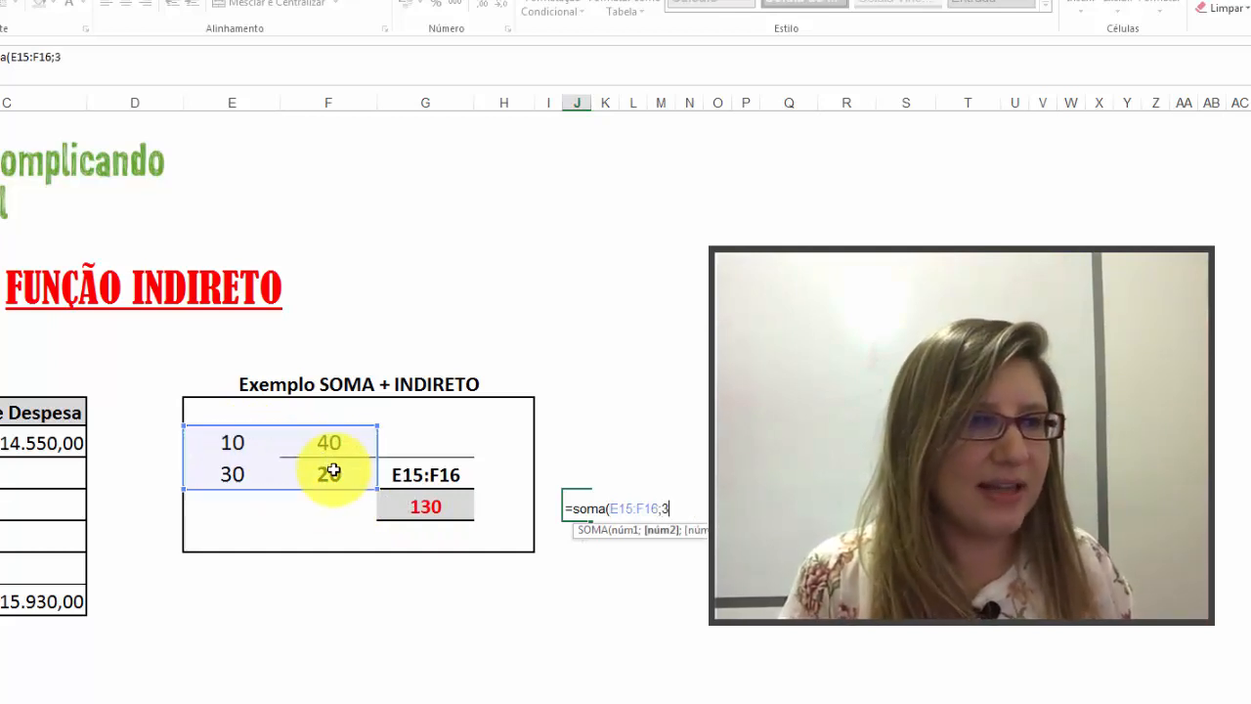
pyautogui.write('0)')
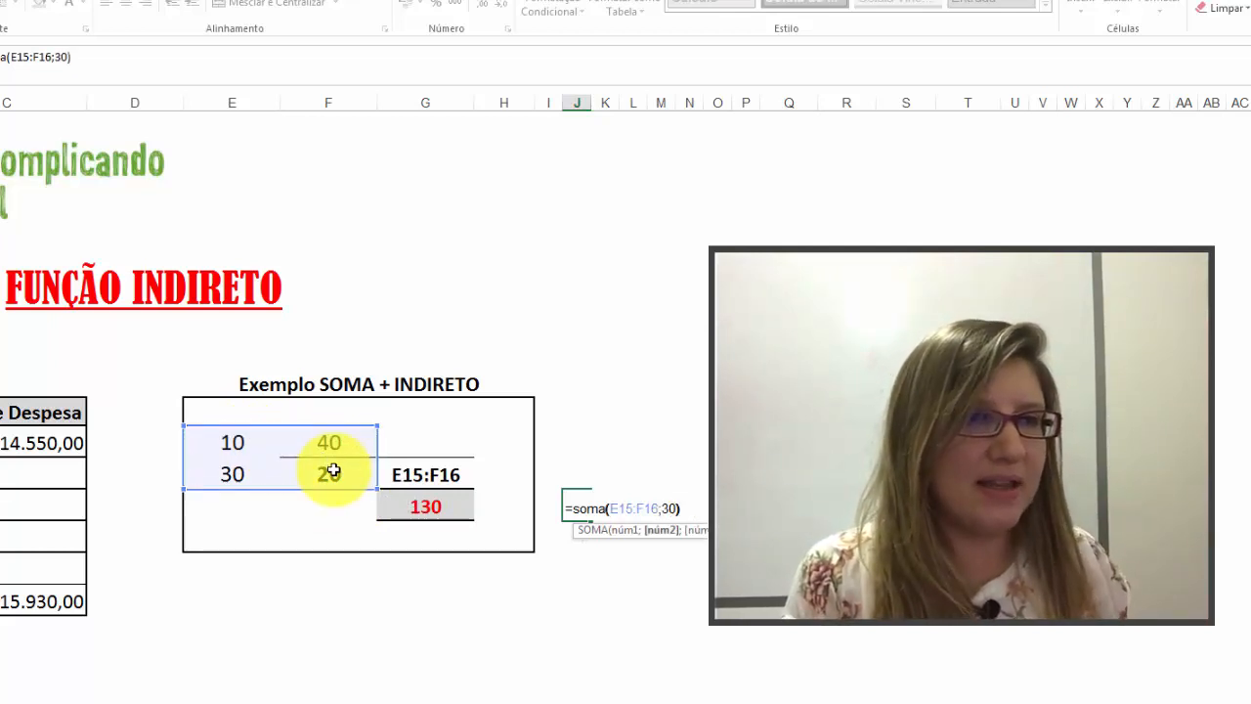
pyautogui.press('Return')
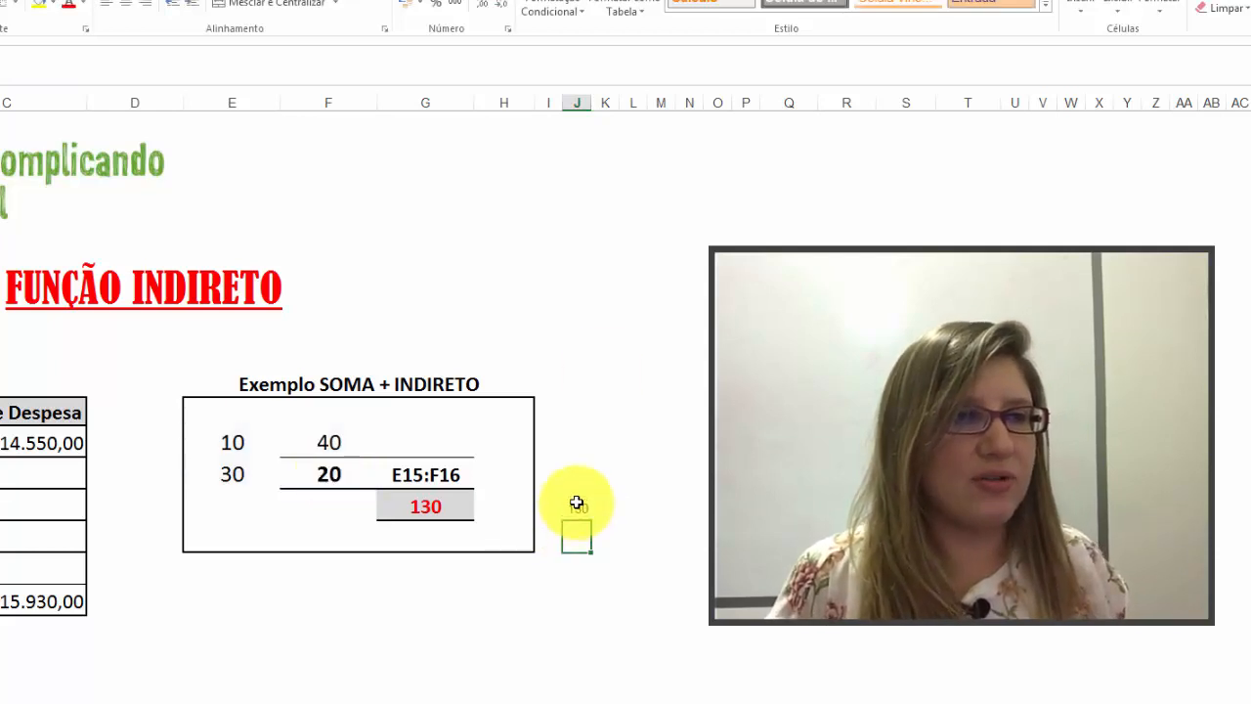
pyautogui.click(577, 506)
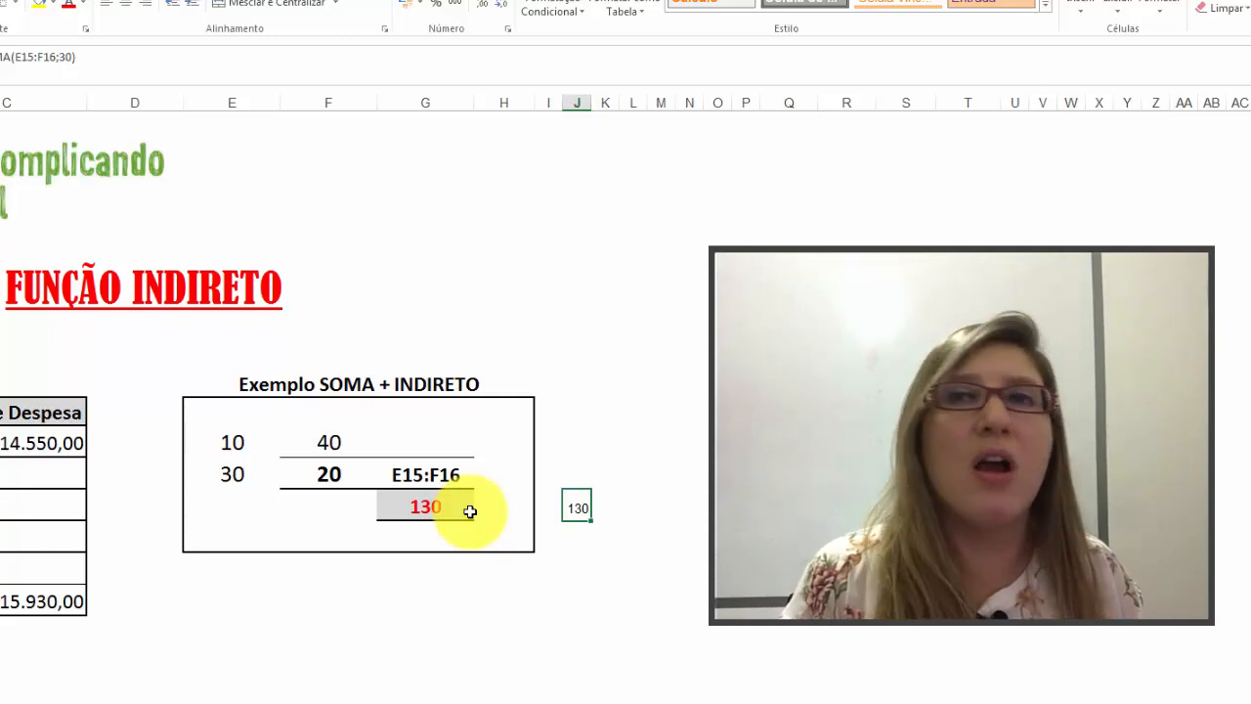
# Step: Examine the first and last cells of the range E15:F16 against the text reference in G16
pyautogui.moveTo(231, 442); pyautogui.dragTo(322, 471)
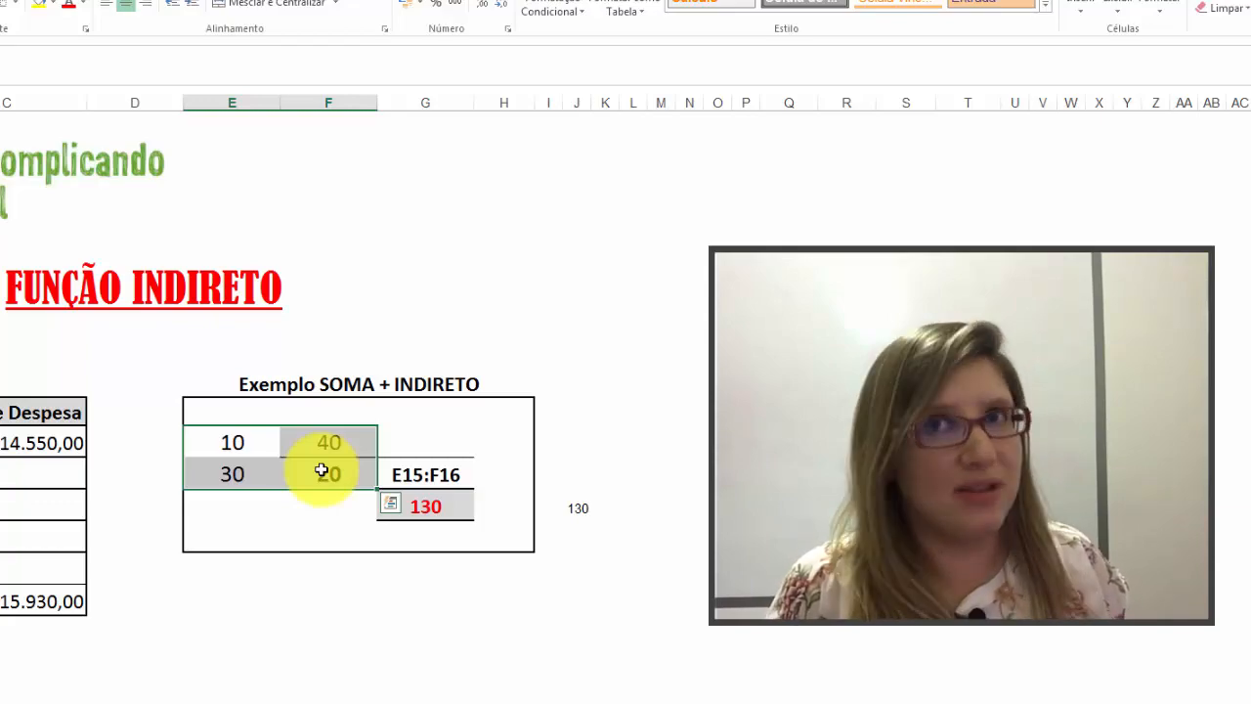
pyautogui.click(229, 445)
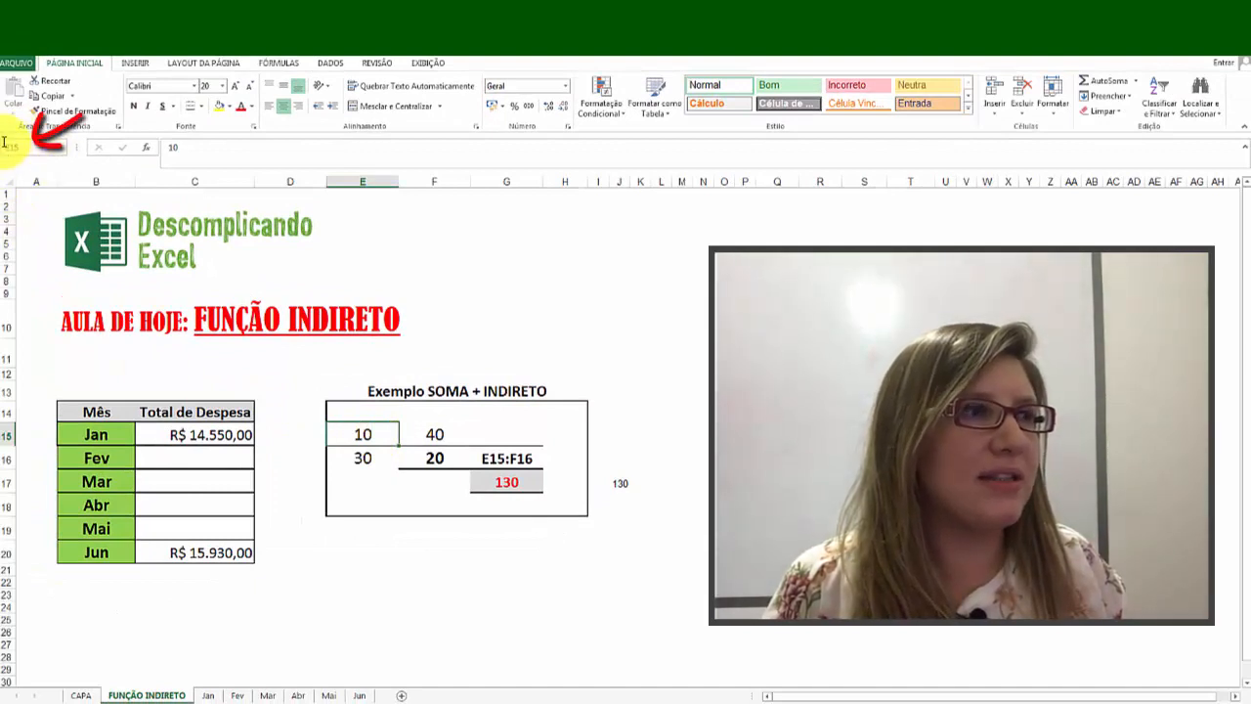
pyautogui.click(428, 463)
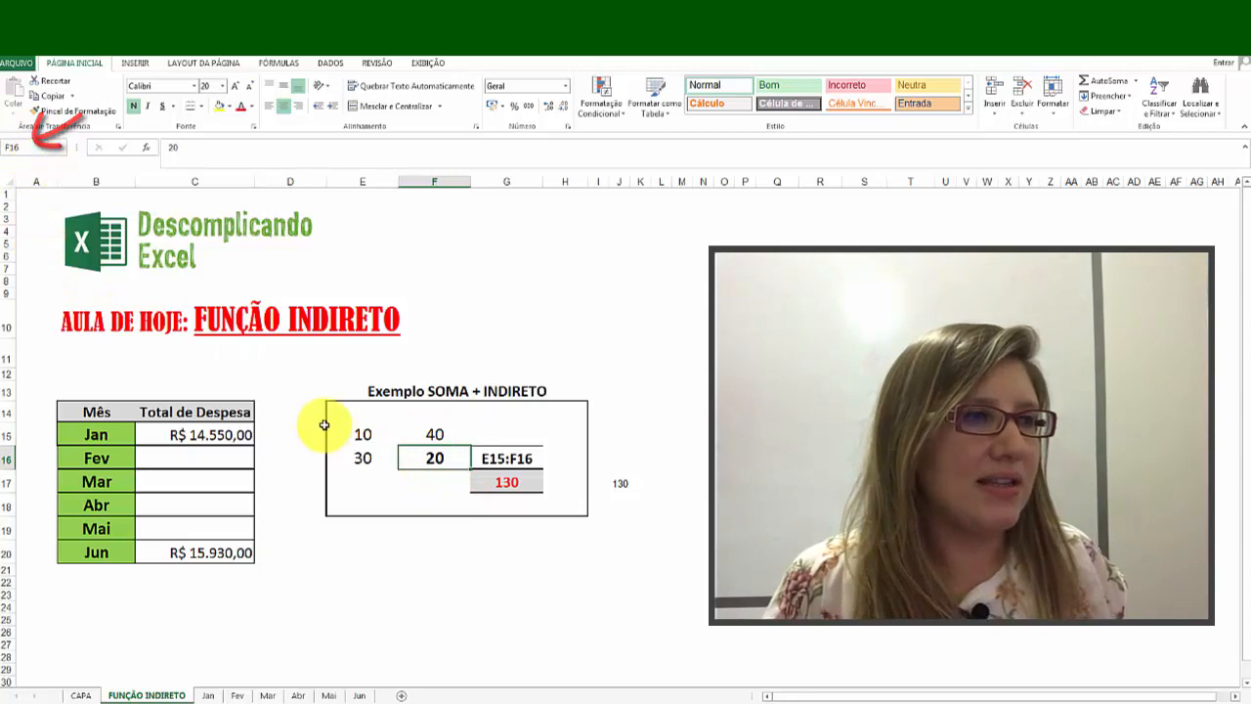
pyautogui.click(369, 432)
pyautogui.moveTo(369, 433); pyautogui.dragTo(430, 457)
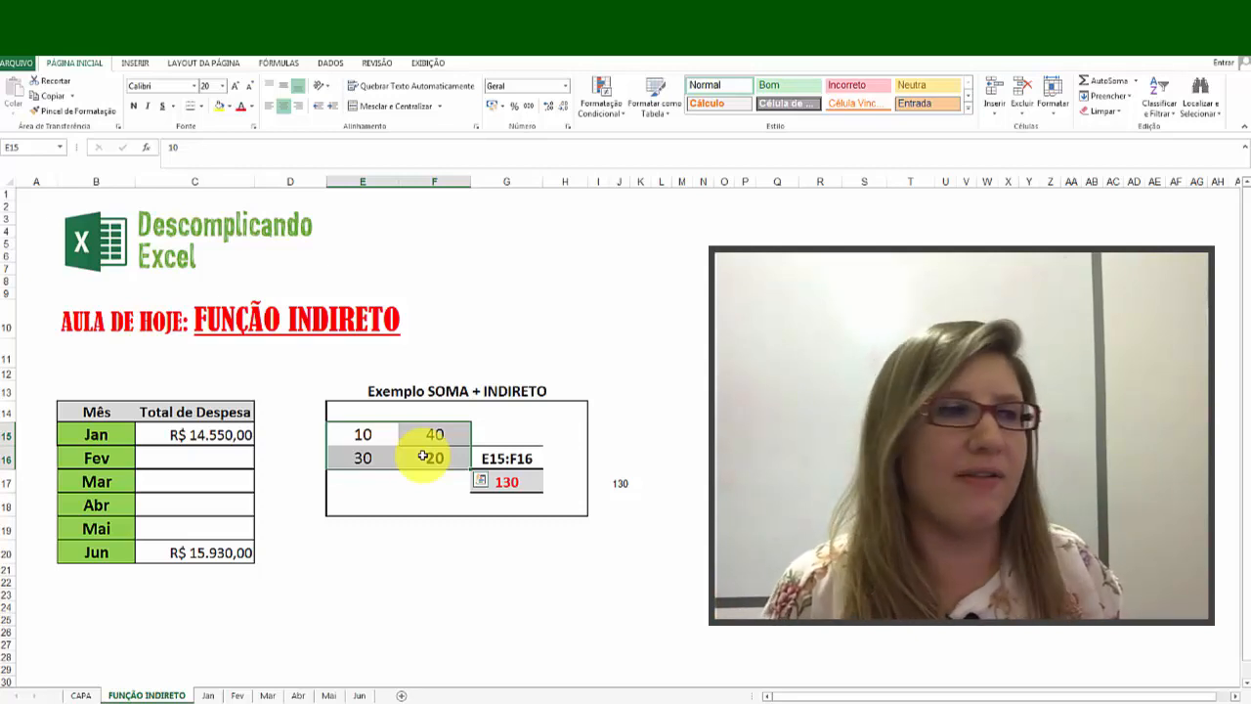
pyautogui.click(523, 460)
pyautogui.moveTo(362, 433); pyautogui.dragTo(439, 456)
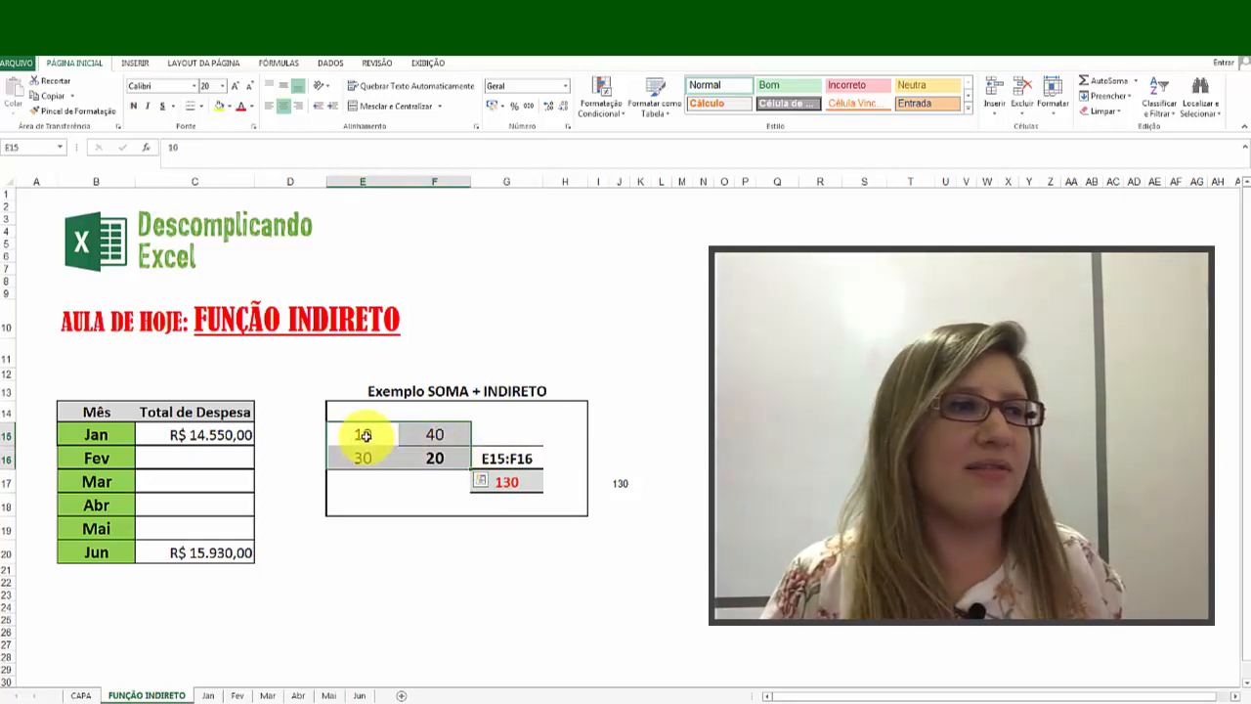
# Step: Begin rewriting the formula in cell G17 as =SOMA(INDIRETO( beneath the text reference
pyautogui.click(527, 482)
pyautogui.write('=')
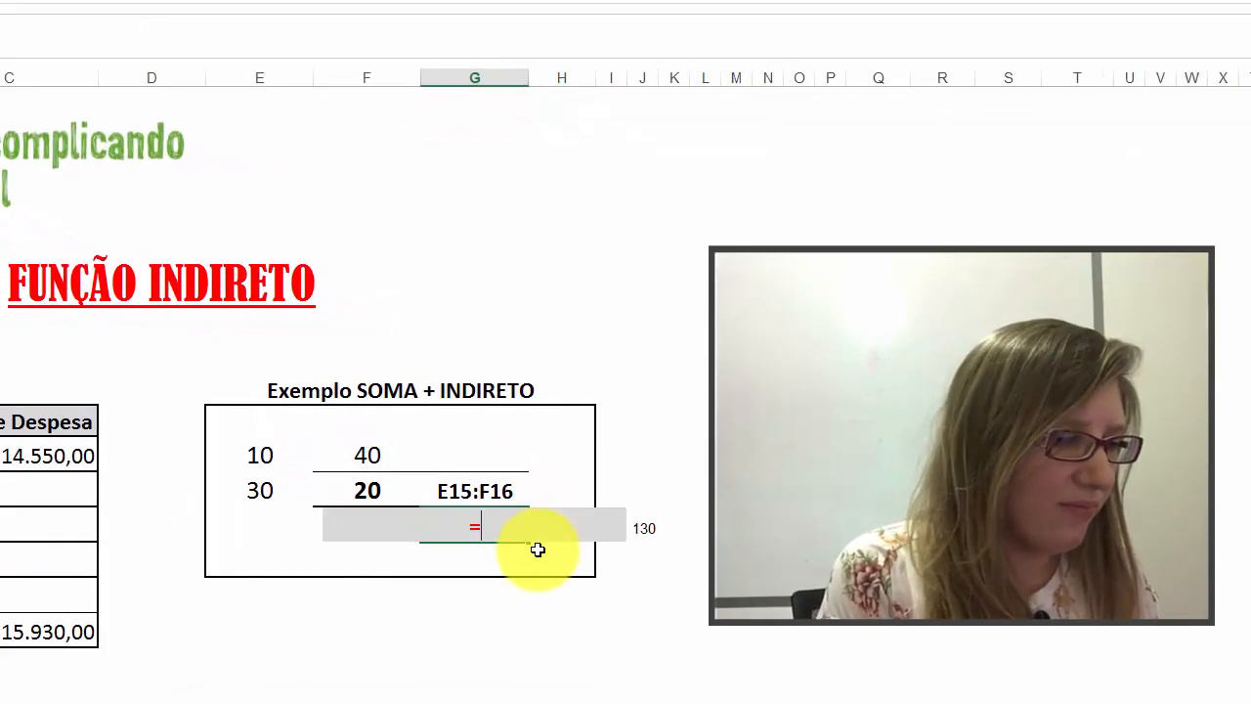
pyautogui.write('soma(')
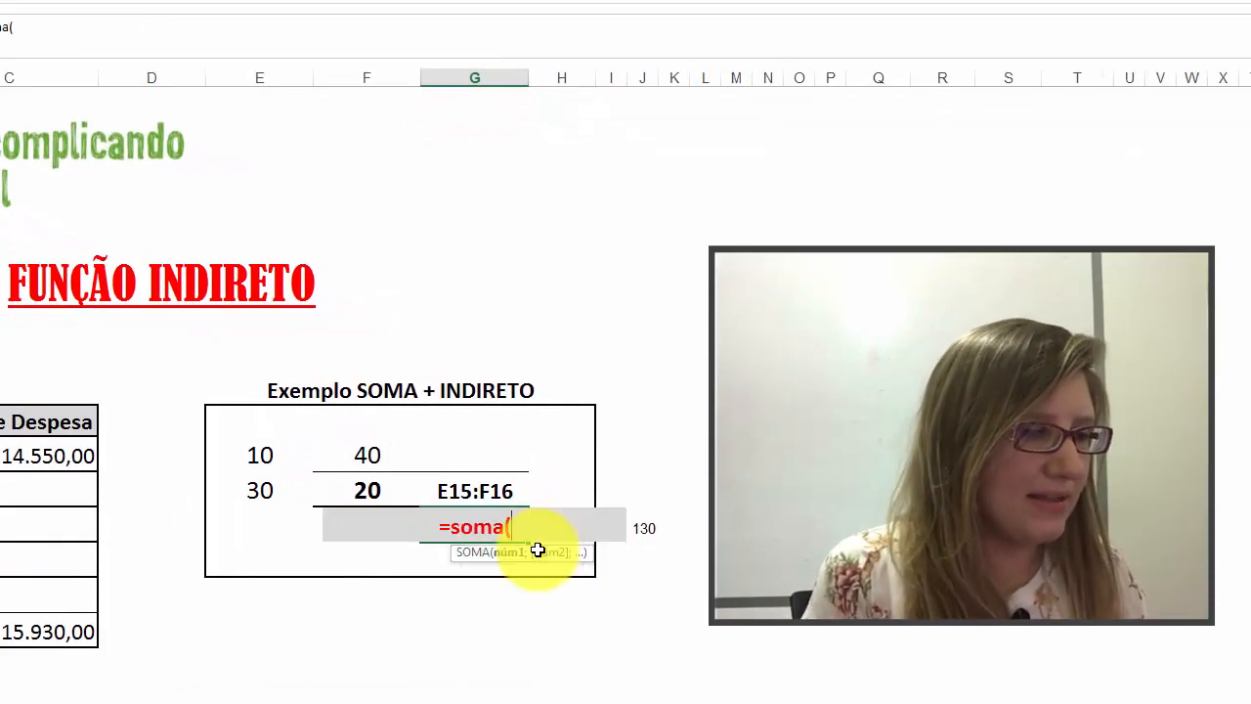
pyautogui.write('indiret')
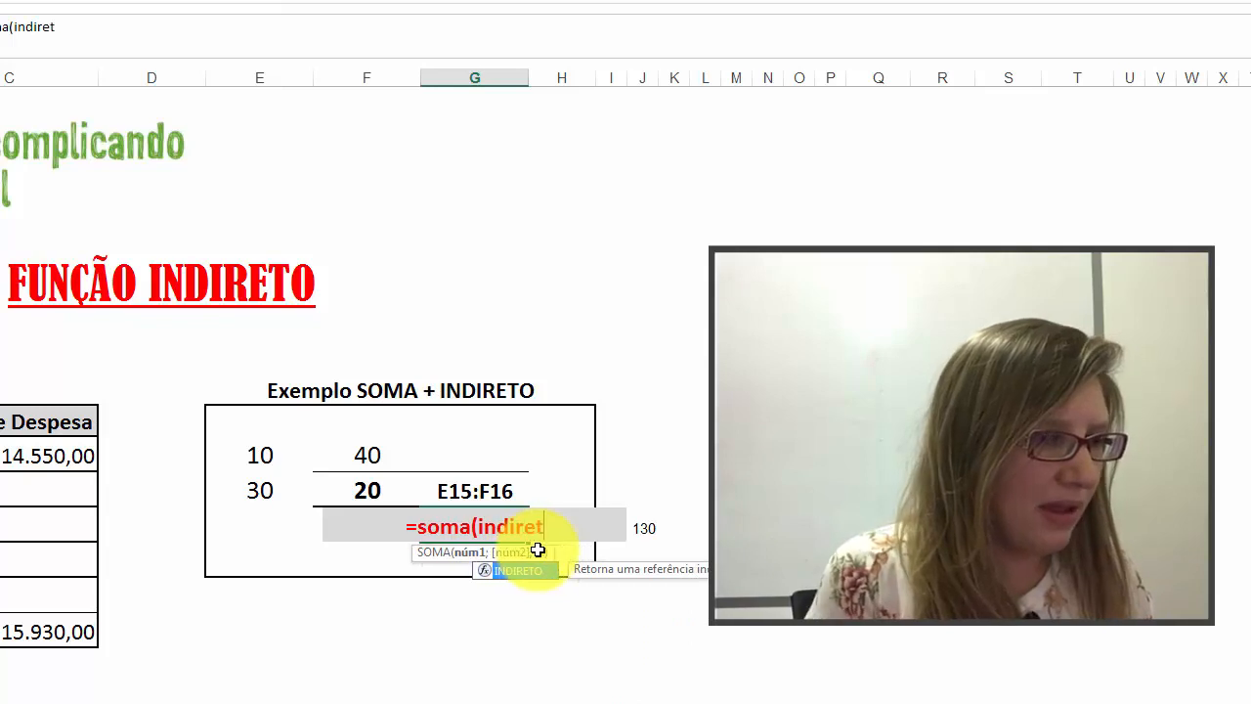
pyautogui.write('o(')
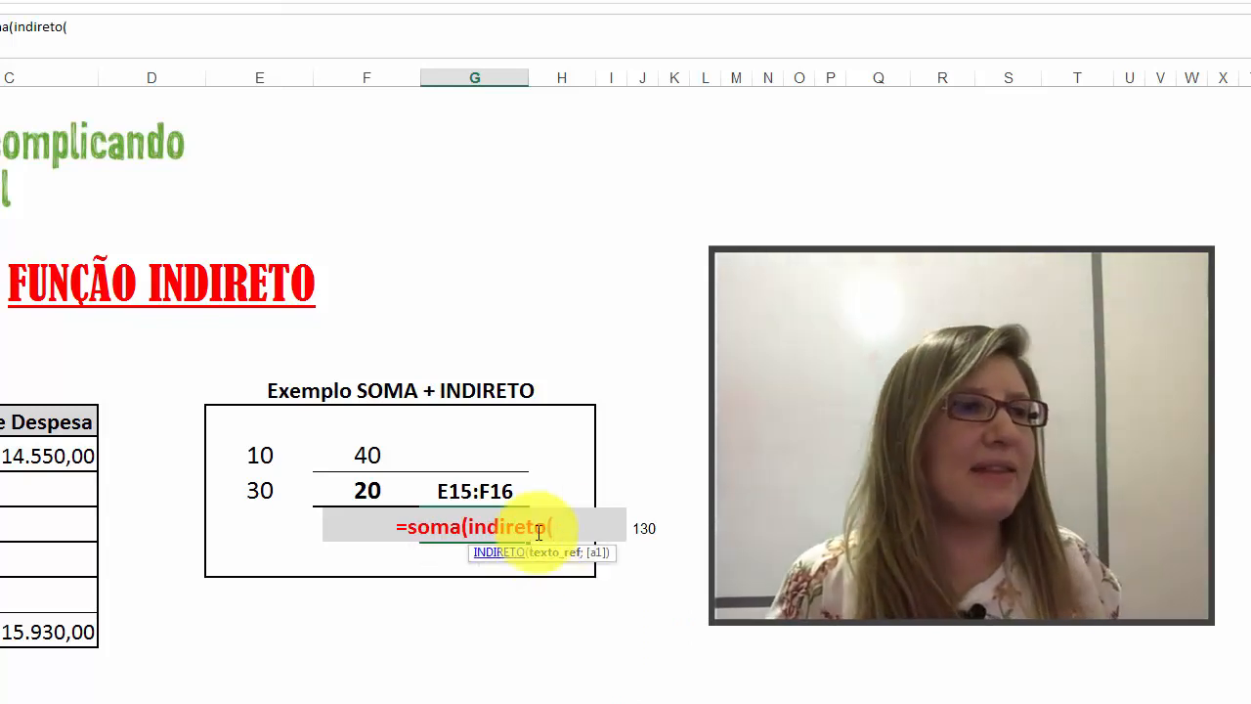
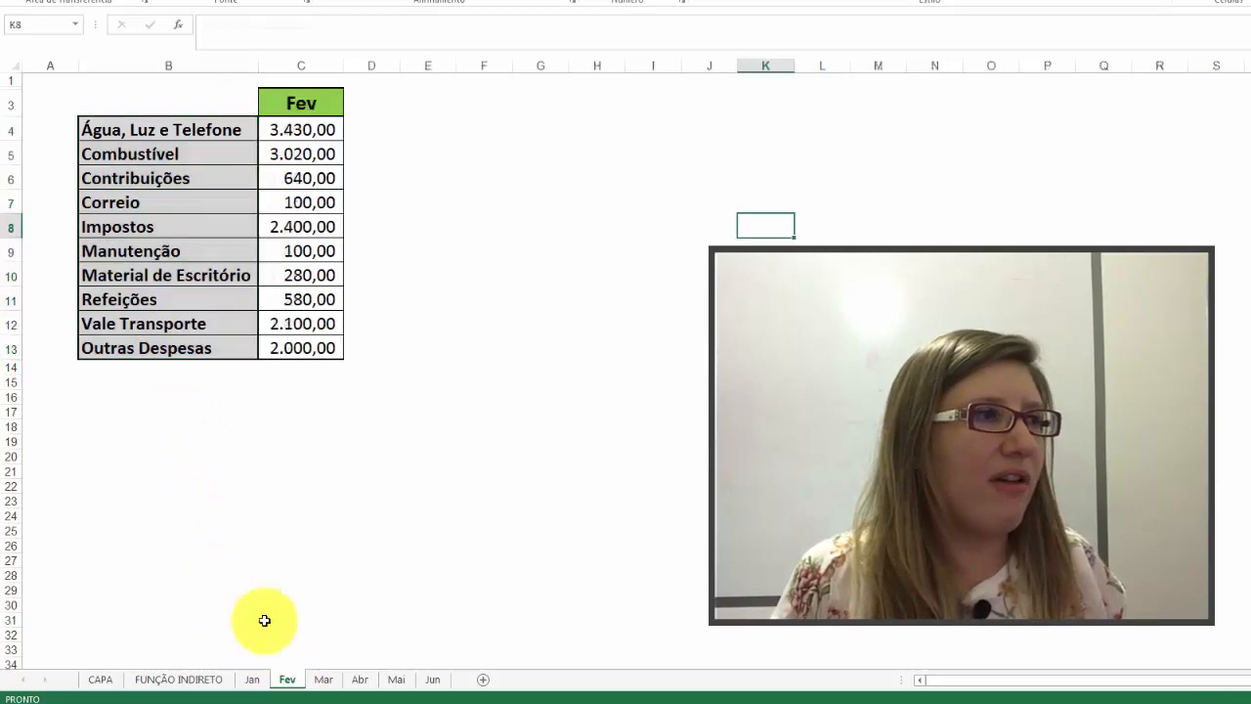
# Step: Examine the expense categories on the Fev sheet and the Jan total's formula in cell C15 of FUNÇÃO INDIRETO
pyautogui.moveTo(228, 129); pyautogui.dragTo(231, 340)
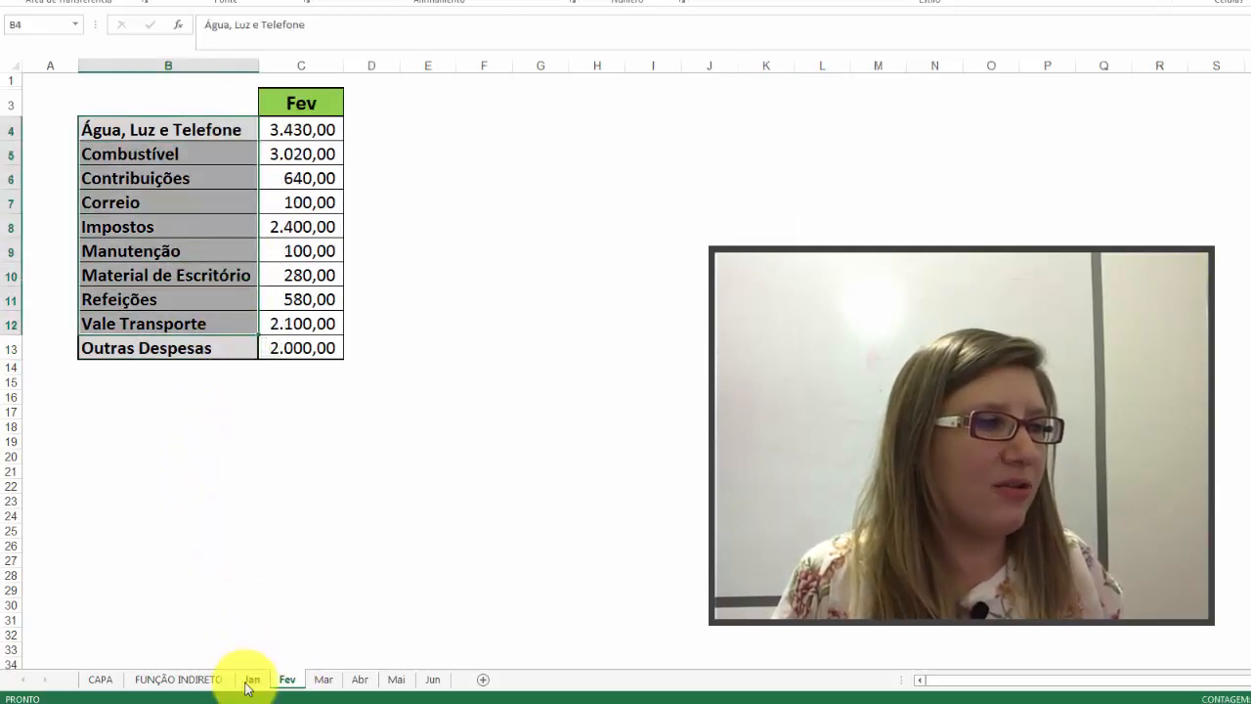
pyautogui.click(179, 678)
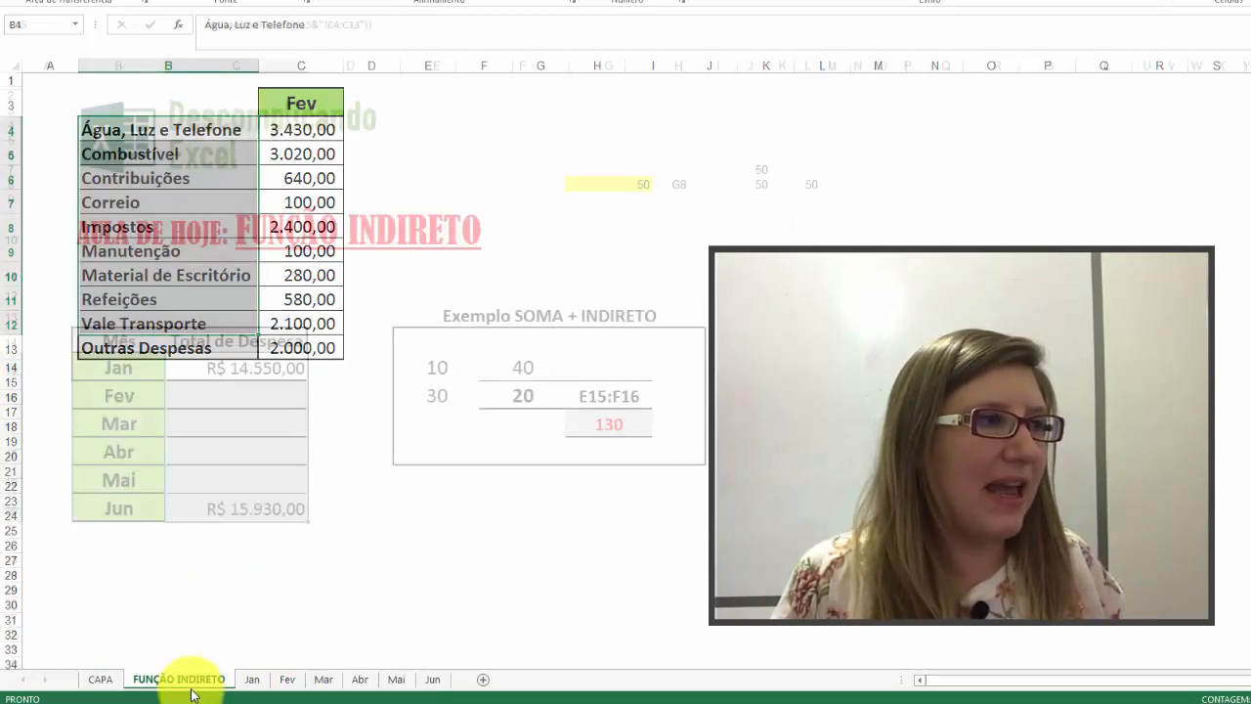
pyautogui.click(189, 370)
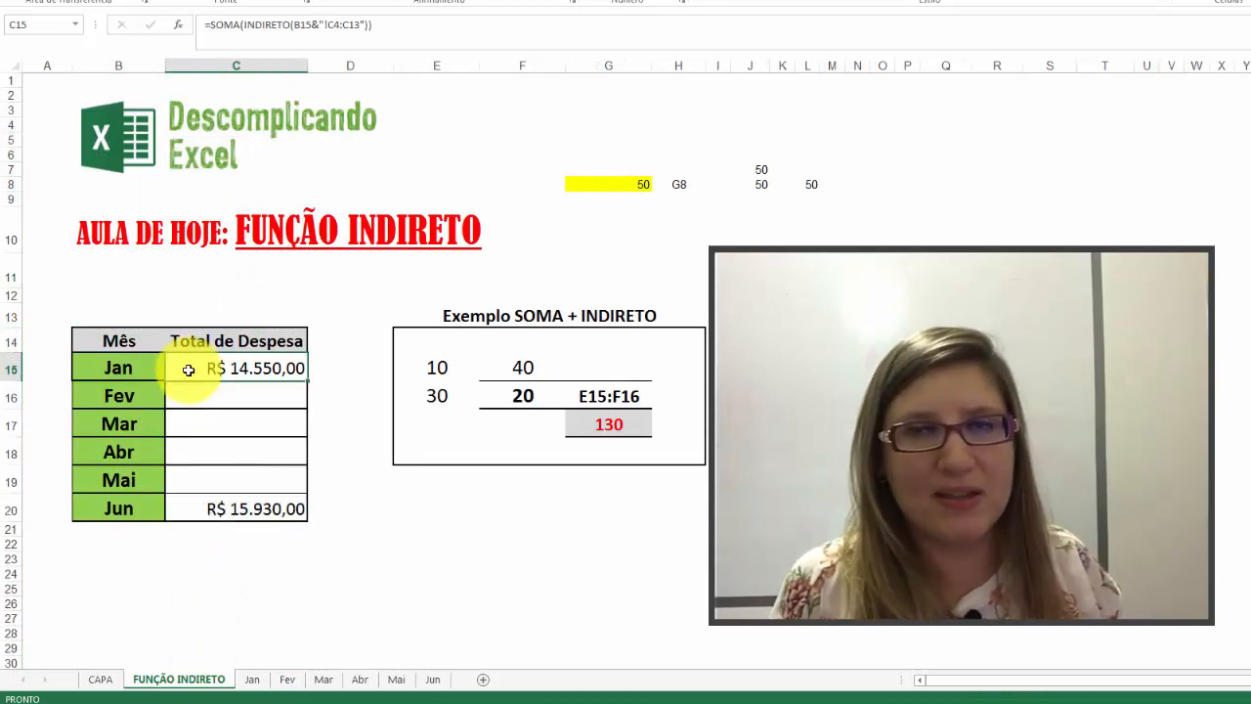
# Step: Enter =SOMA(Fev!C4:C13) in cell C16 as the Fev expense total
pyautogui.click(194, 392)
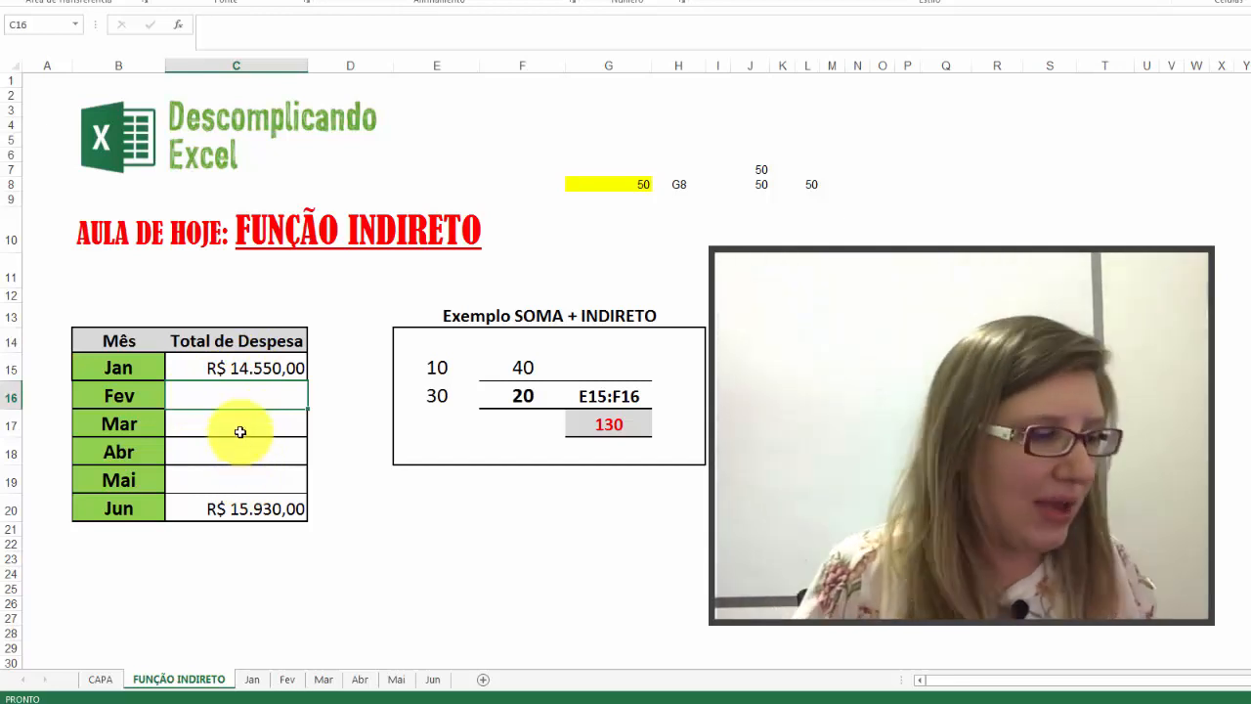
pyautogui.write('=SOM')
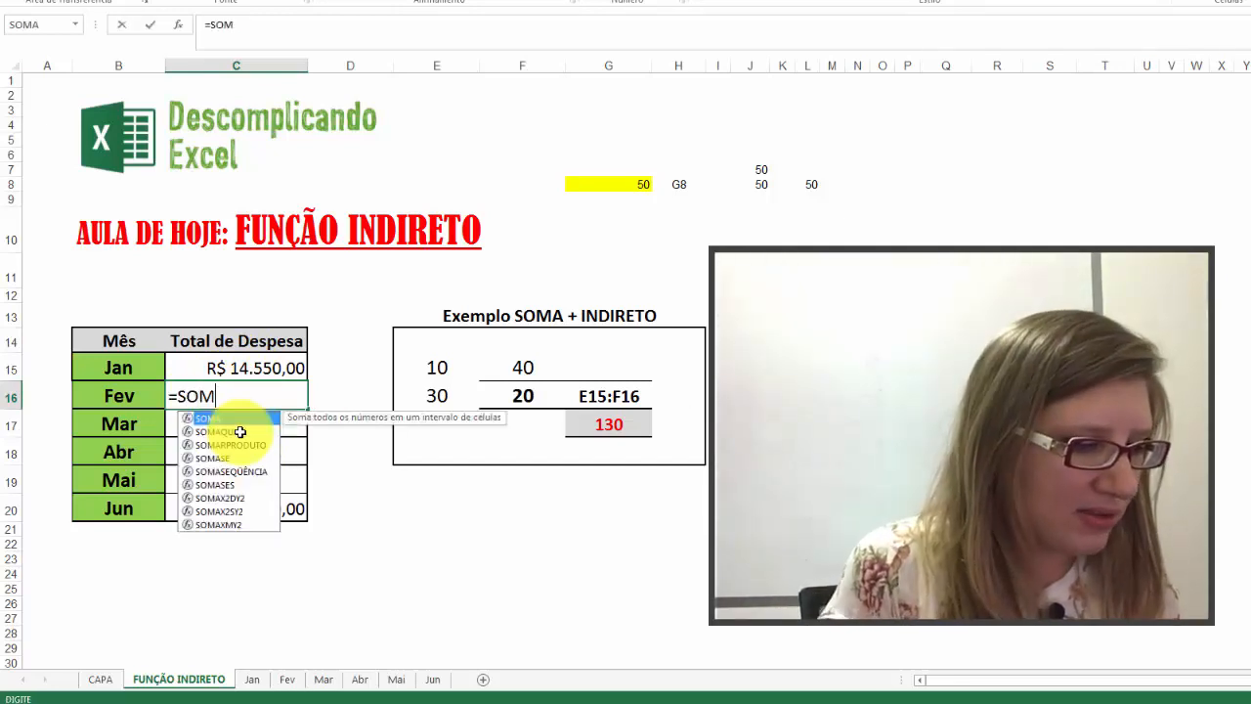
pyautogui.write('A(')
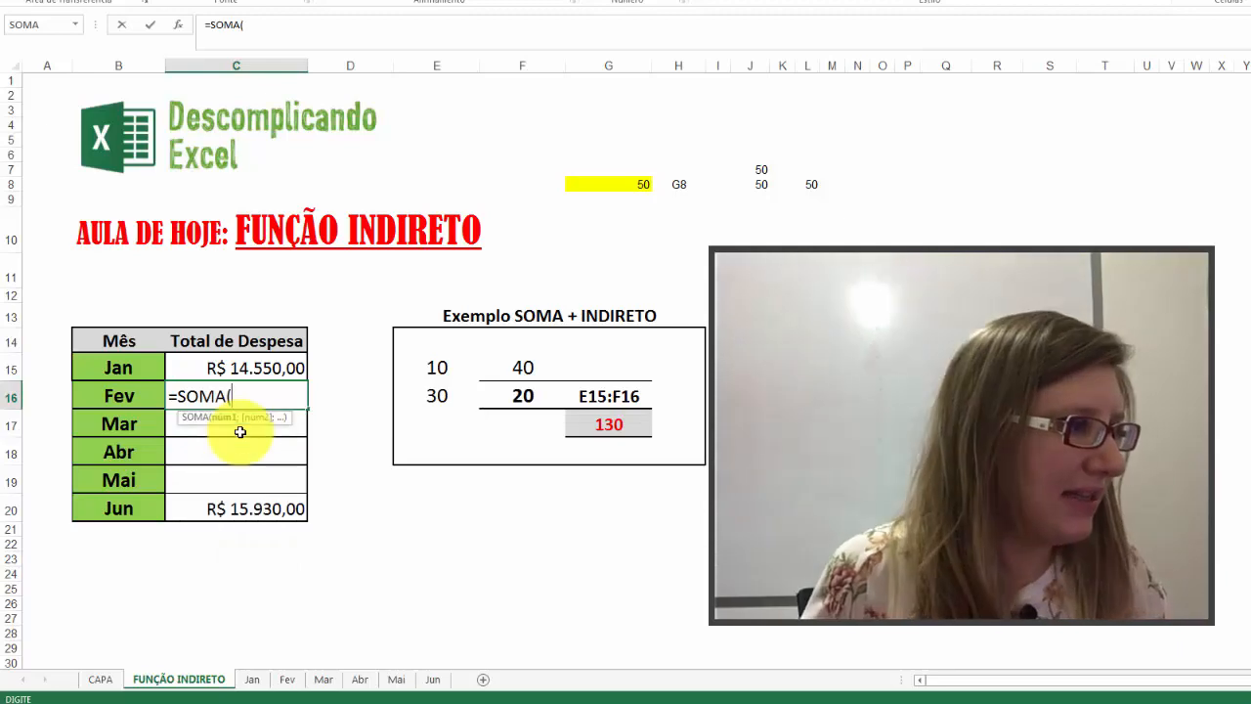
pyautogui.click(288, 678)
pyautogui.moveTo(293, 129); pyautogui.dragTo(309, 352)
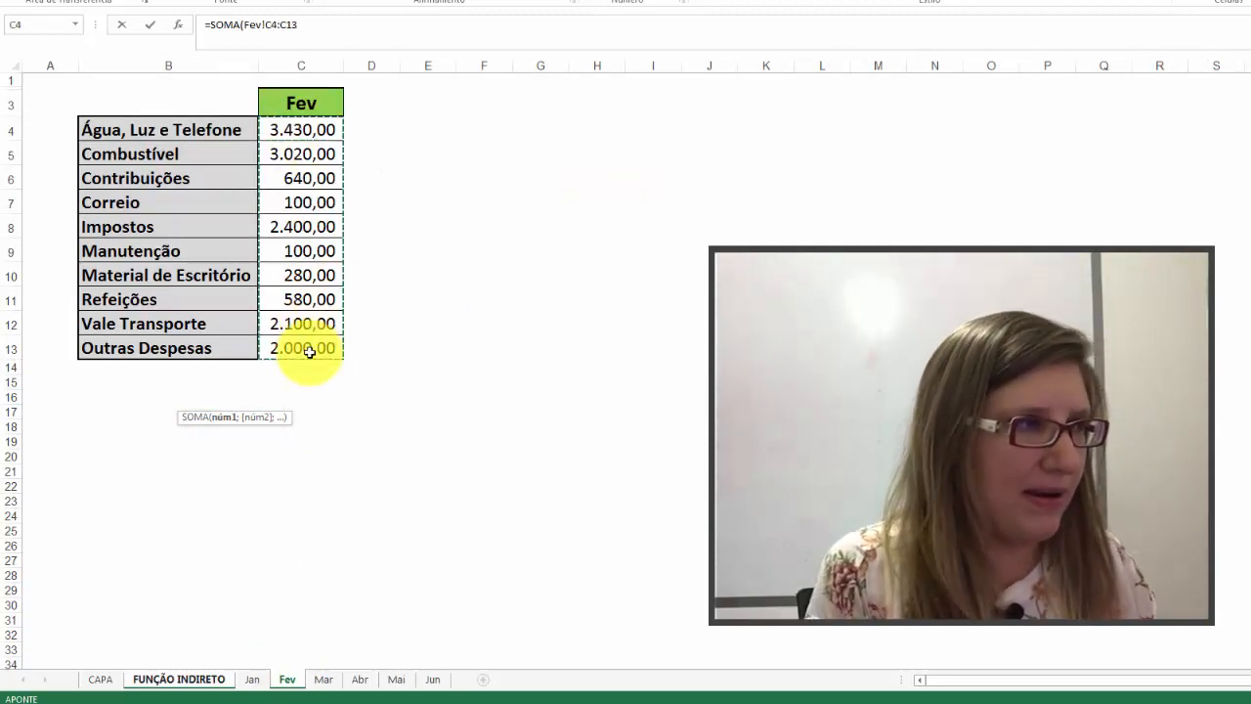
pyautogui.press('Return')
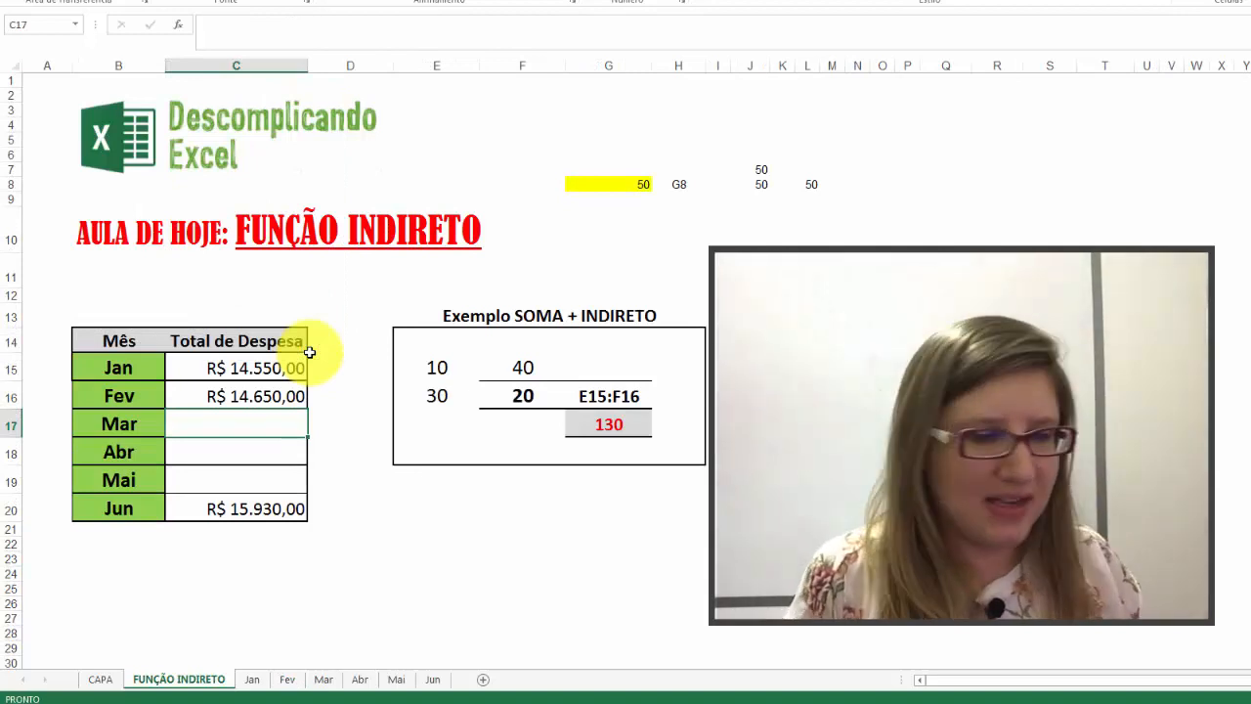
# Step: Enter =SOMA(Mar!C4:C13) in cell C17 as the Mar expense total
pyautogui.write('=SOMA(')
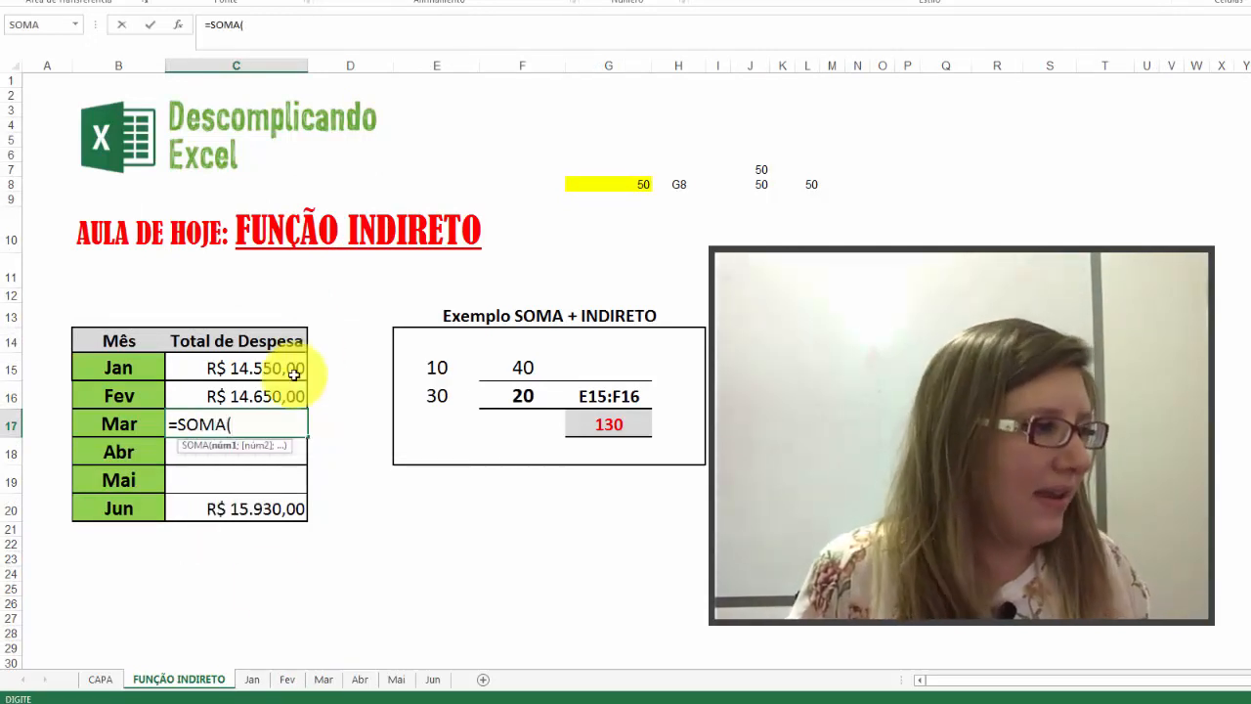
pyautogui.click(324, 678)
pyautogui.moveTo(325, 128); pyautogui.dragTo(325, 346)
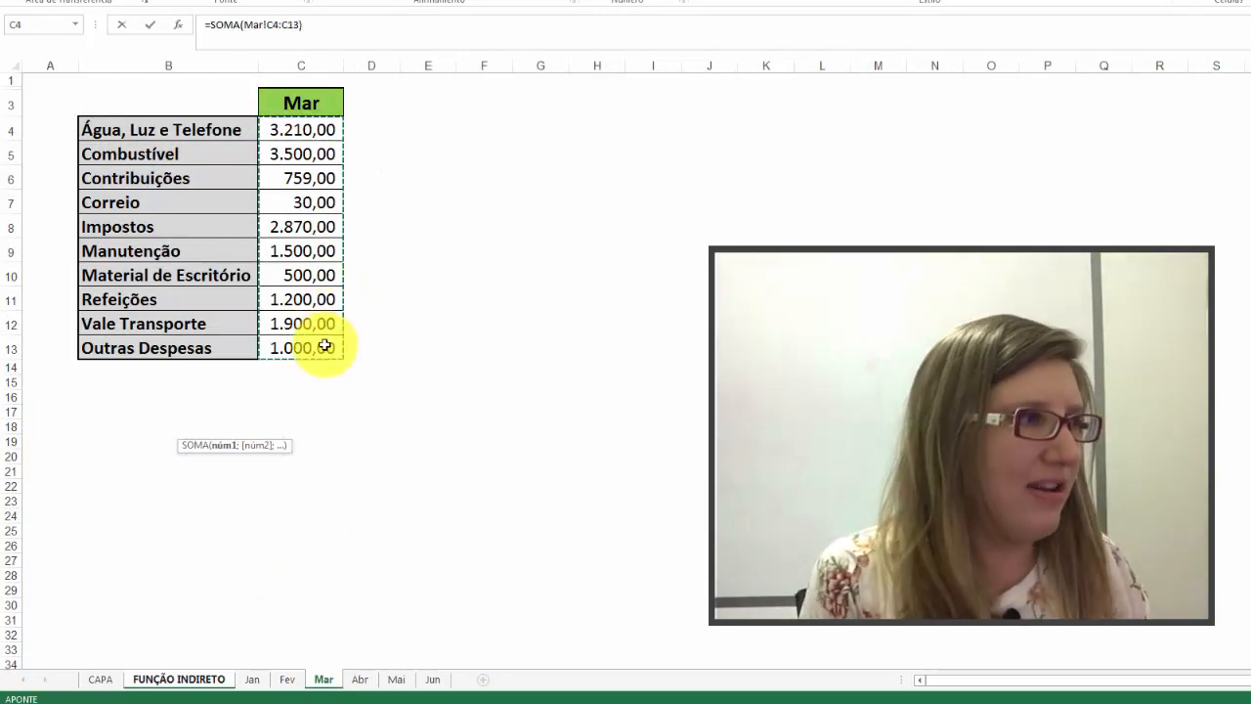
pyautogui.press('Return')
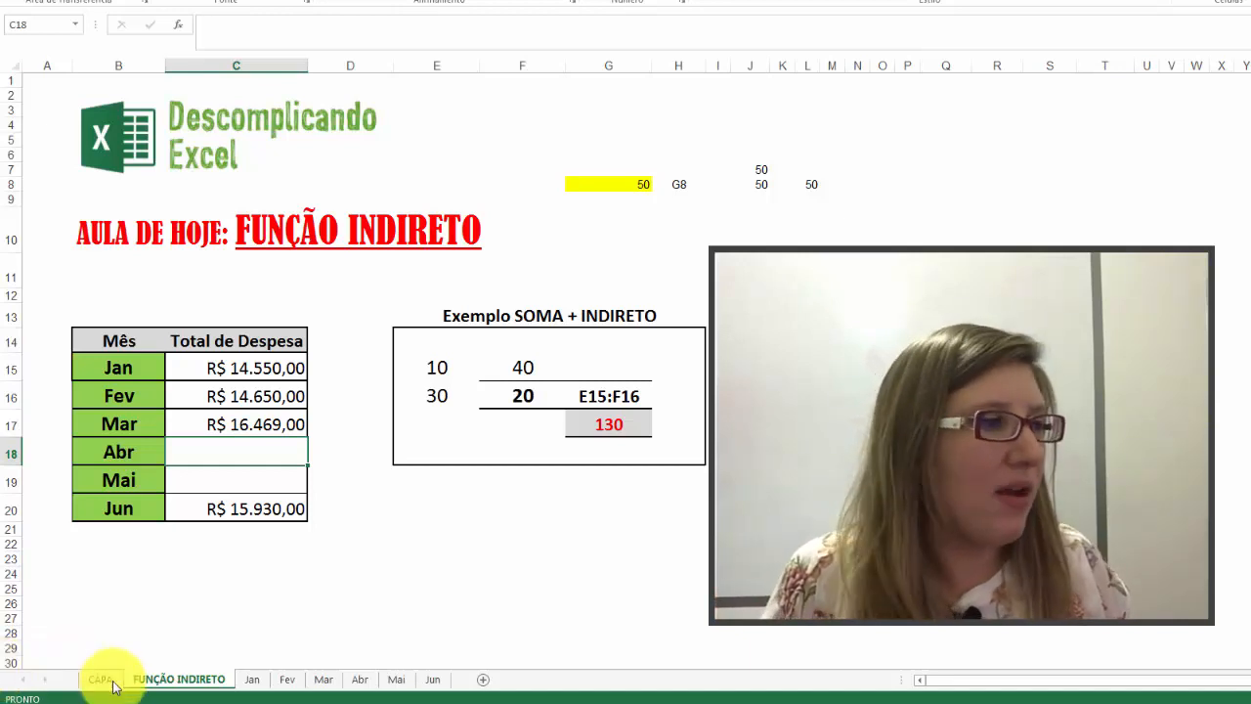
# Step: Compare the position of the expense values in column C on the Jan, Fev, Mar and Jun sheets
pyautogui.click(250, 682)
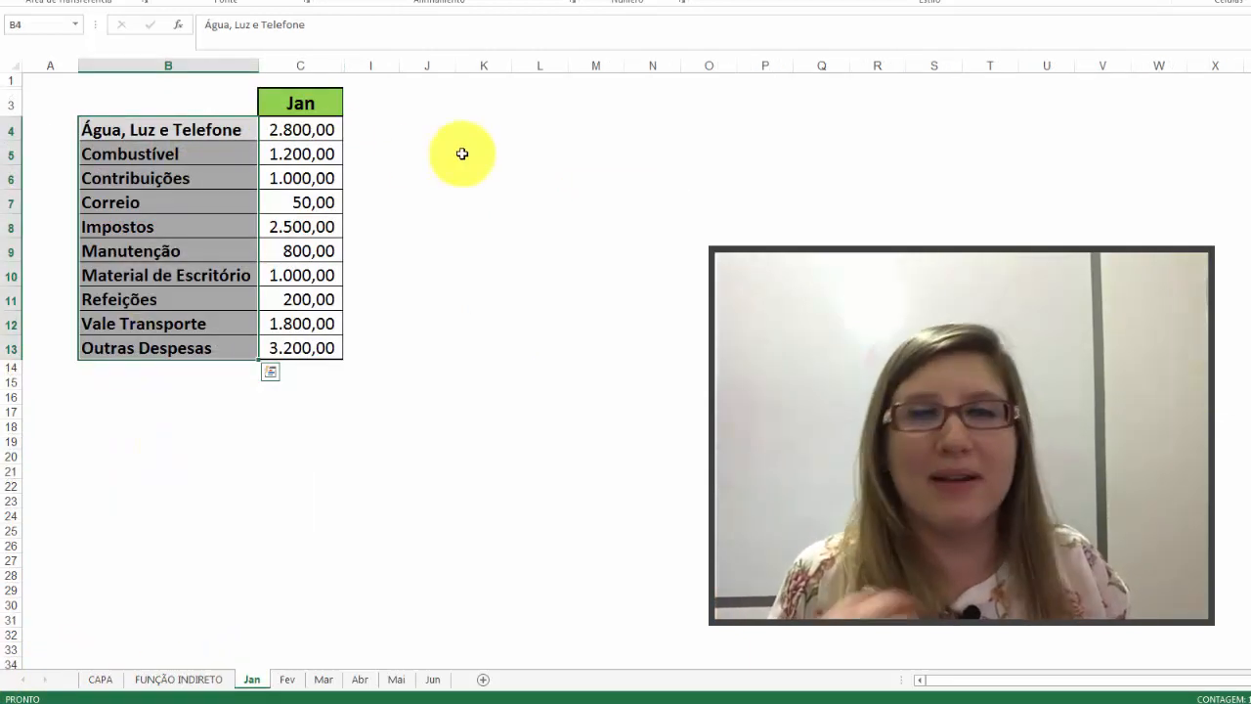
pyautogui.moveTo(316, 127); pyautogui.dragTo(314, 349)
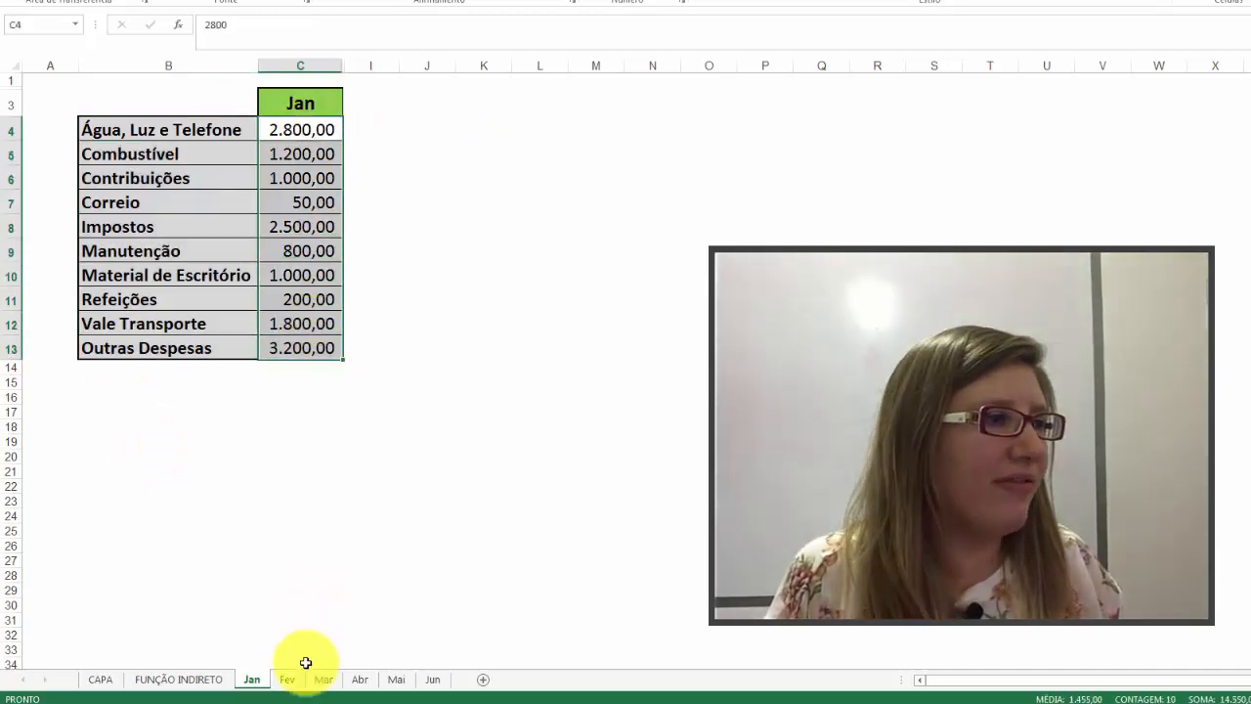
pyautogui.click(287, 679)
pyautogui.moveTo(303, 130); pyautogui.dragTo(314, 326)
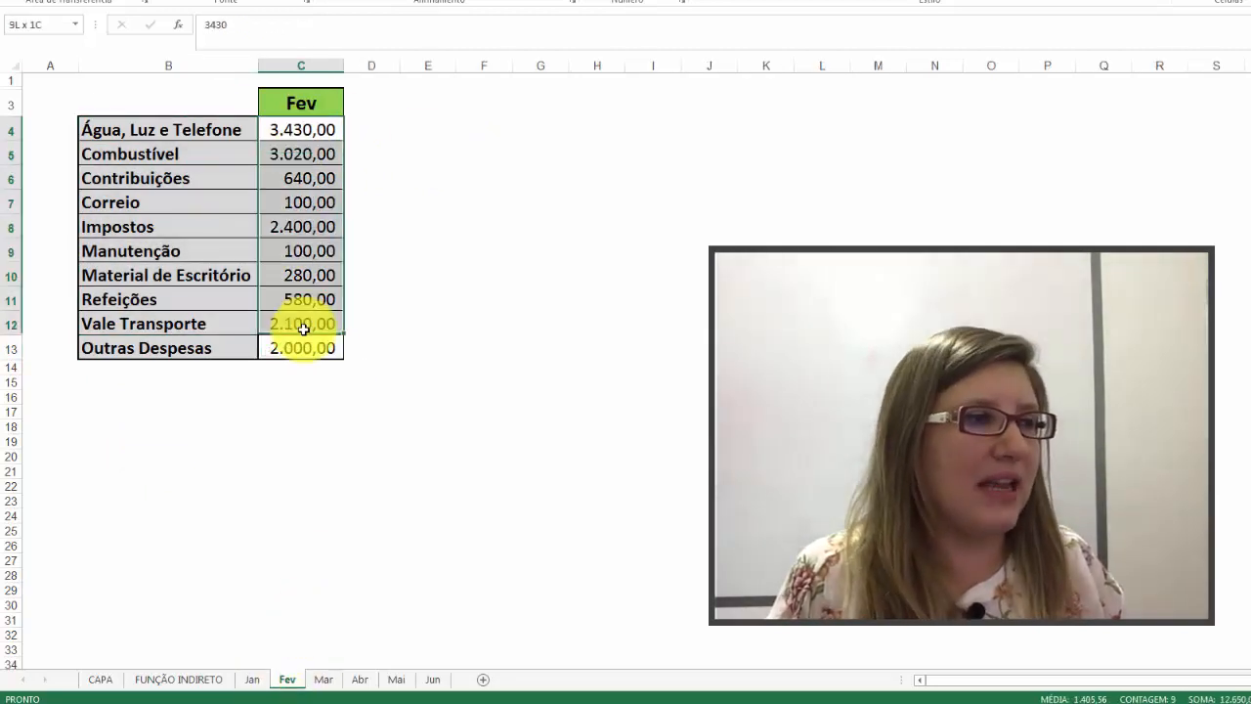
pyautogui.click(323, 679)
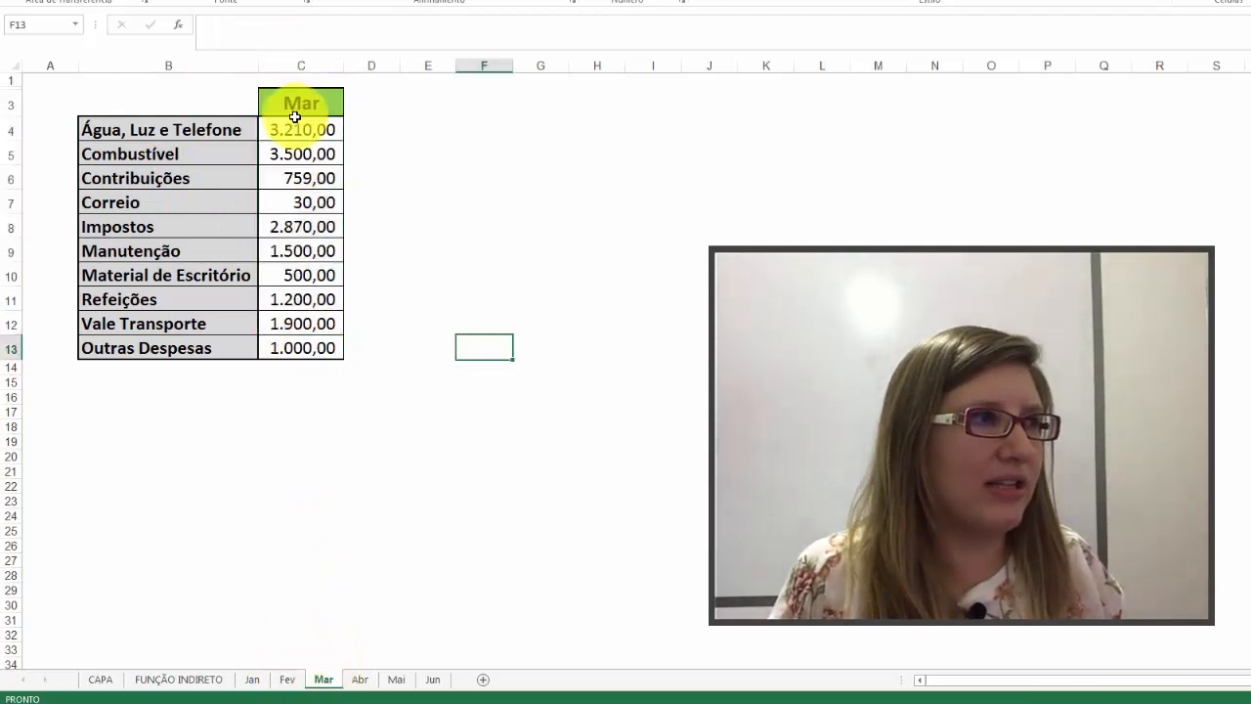
pyautogui.moveTo(296, 125); pyautogui.dragTo(315, 367)
pyautogui.click(444, 679)
pyautogui.moveTo(278, 132); pyautogui.dragTo(298, 350)
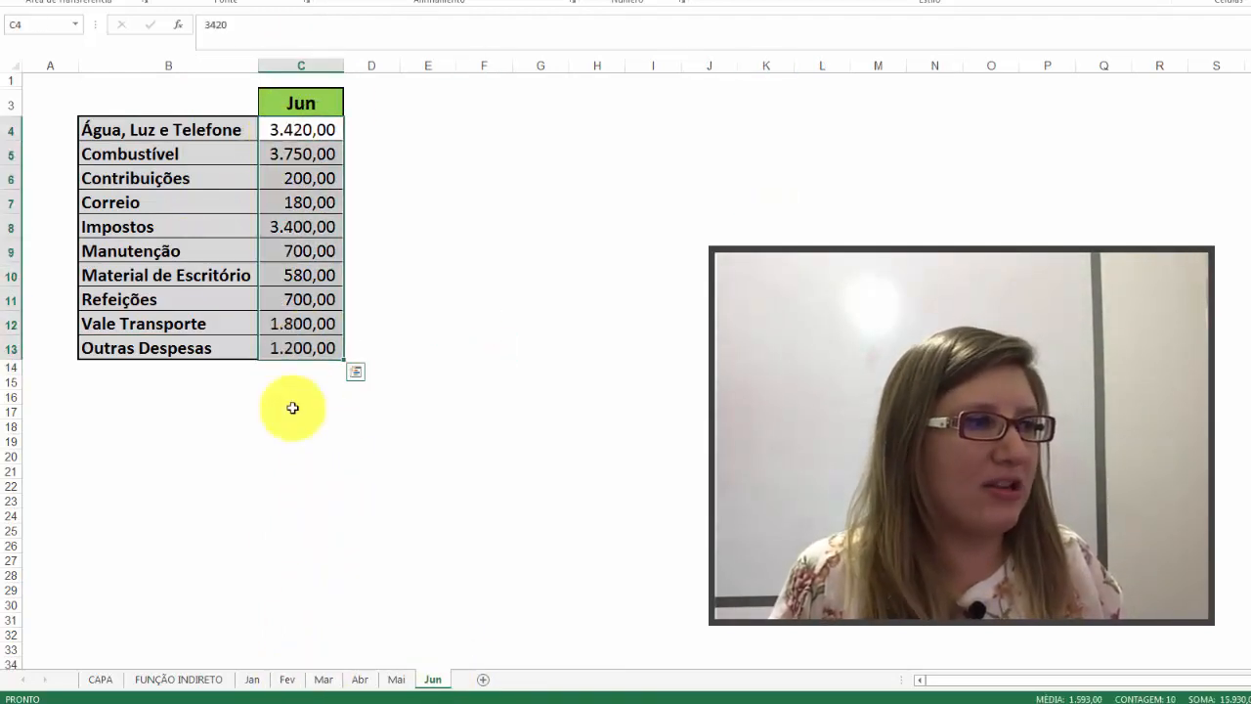
pyautogui.click(201, 678)
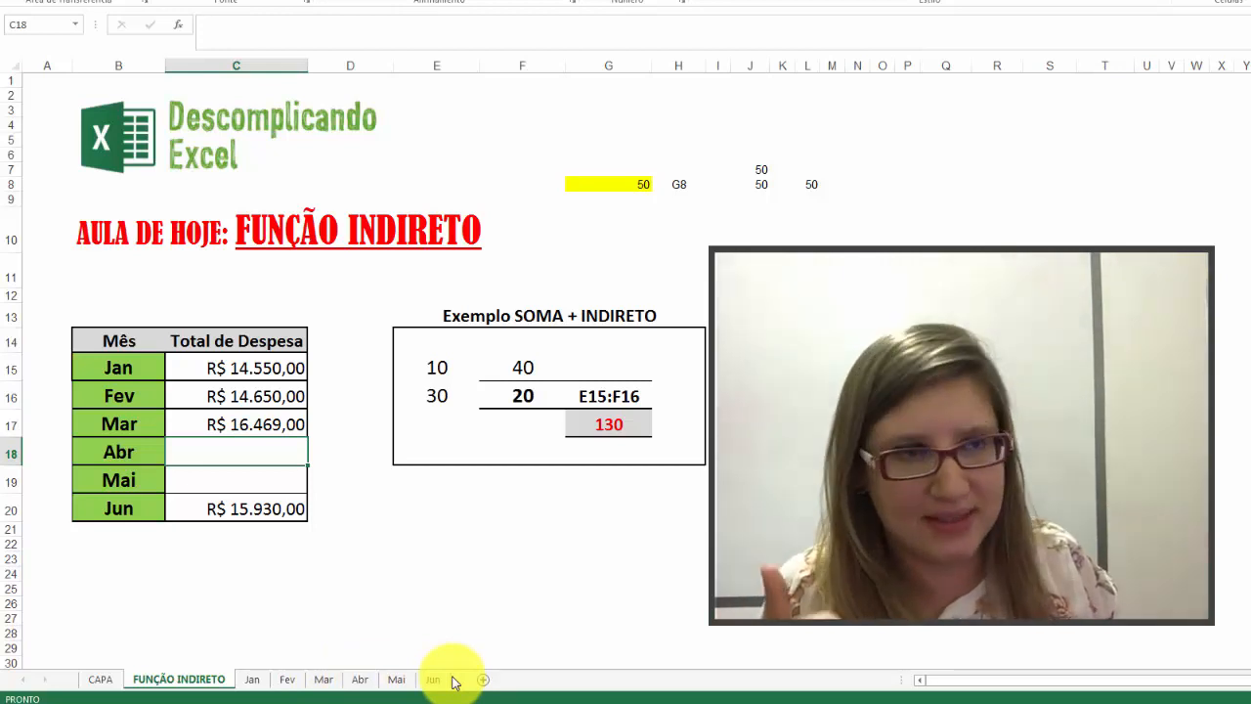
# Step: Examine the Mar total's formula in C17 against the first and last expense cells, C4 and C13, on the Mar sheet
pyautogui.click(243, 415)
pyautogui.doubleClick(240, 420)
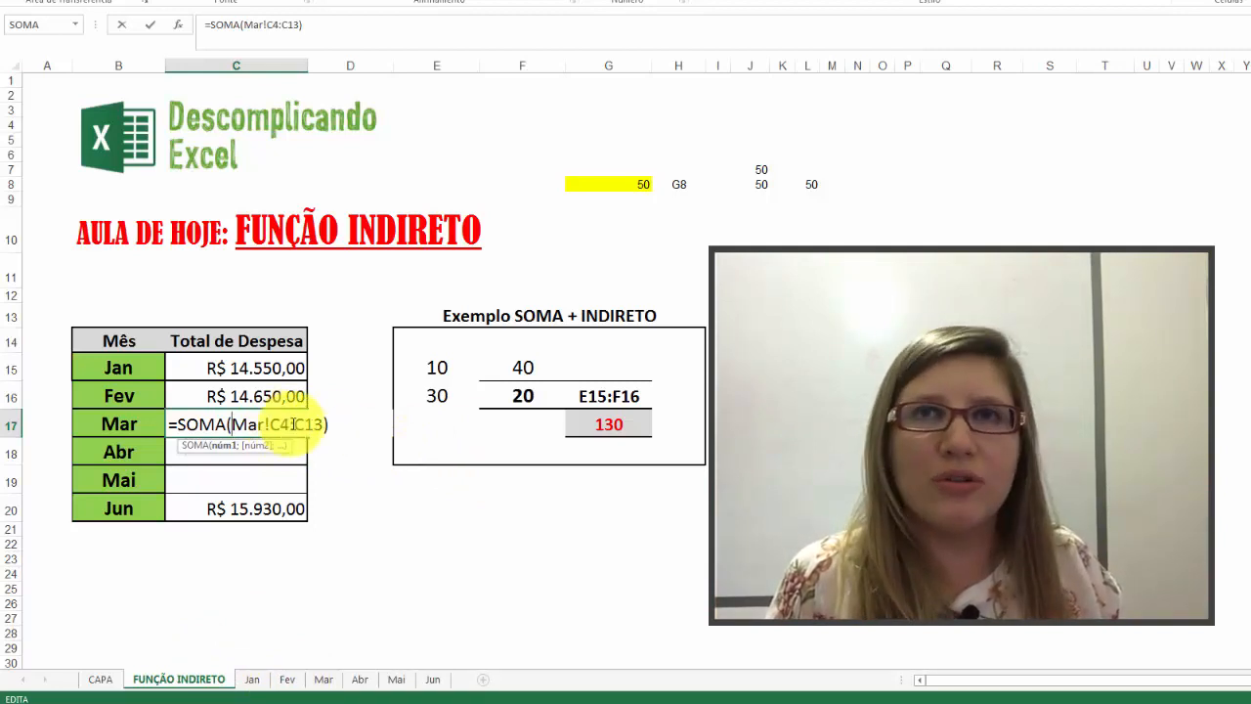
pyautogui.click(322, 678)
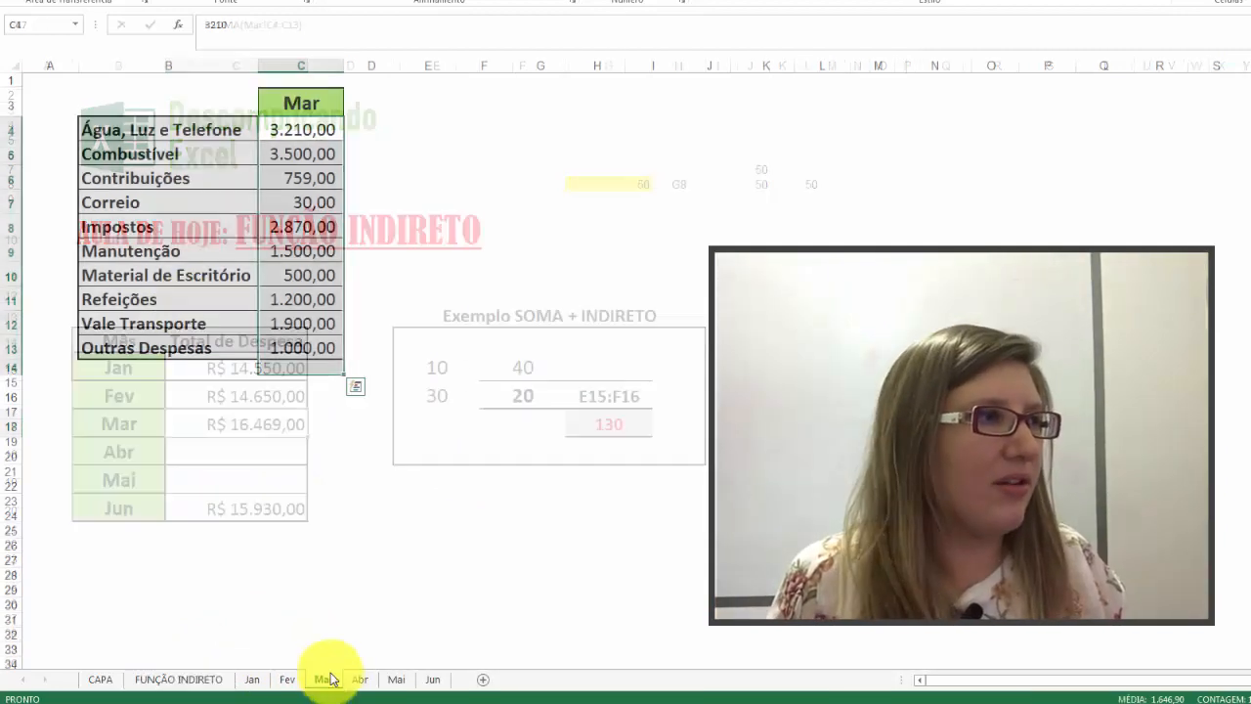
pyautogui.click(309, 131)
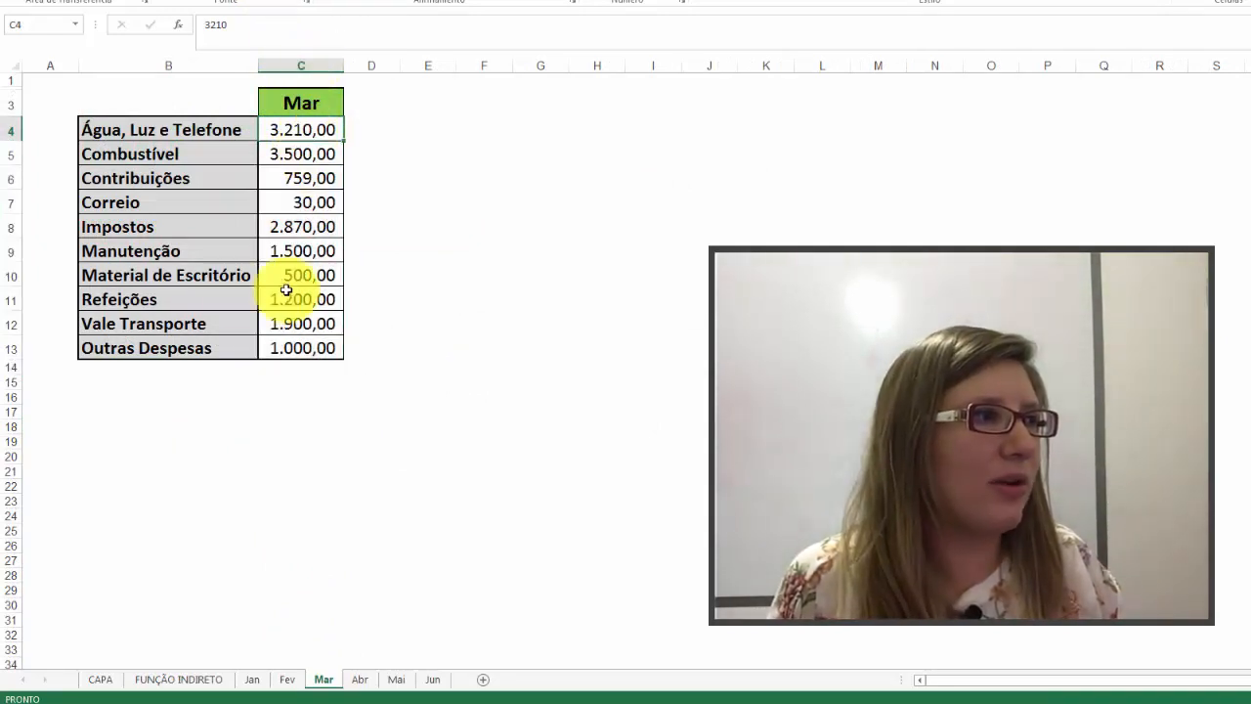
pyautogui.click(261, 347)
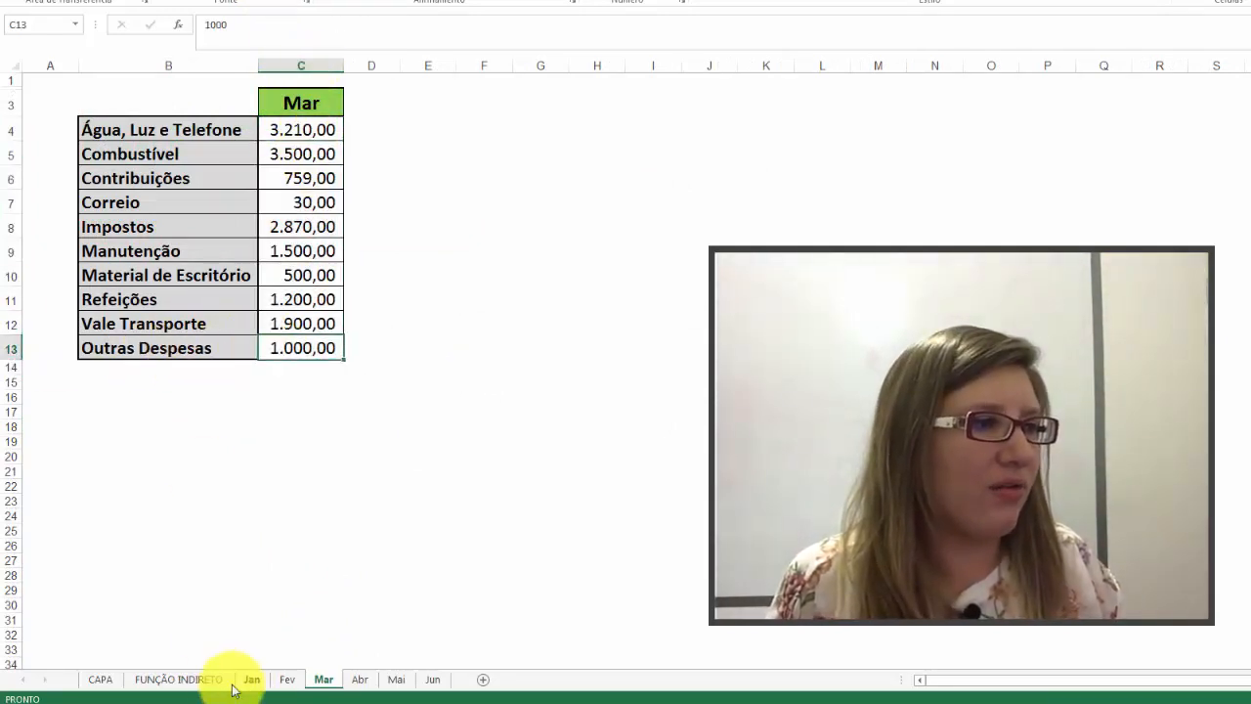
pyautogui.click(176, 678)
pyautogui.doubleClick(262, 425)
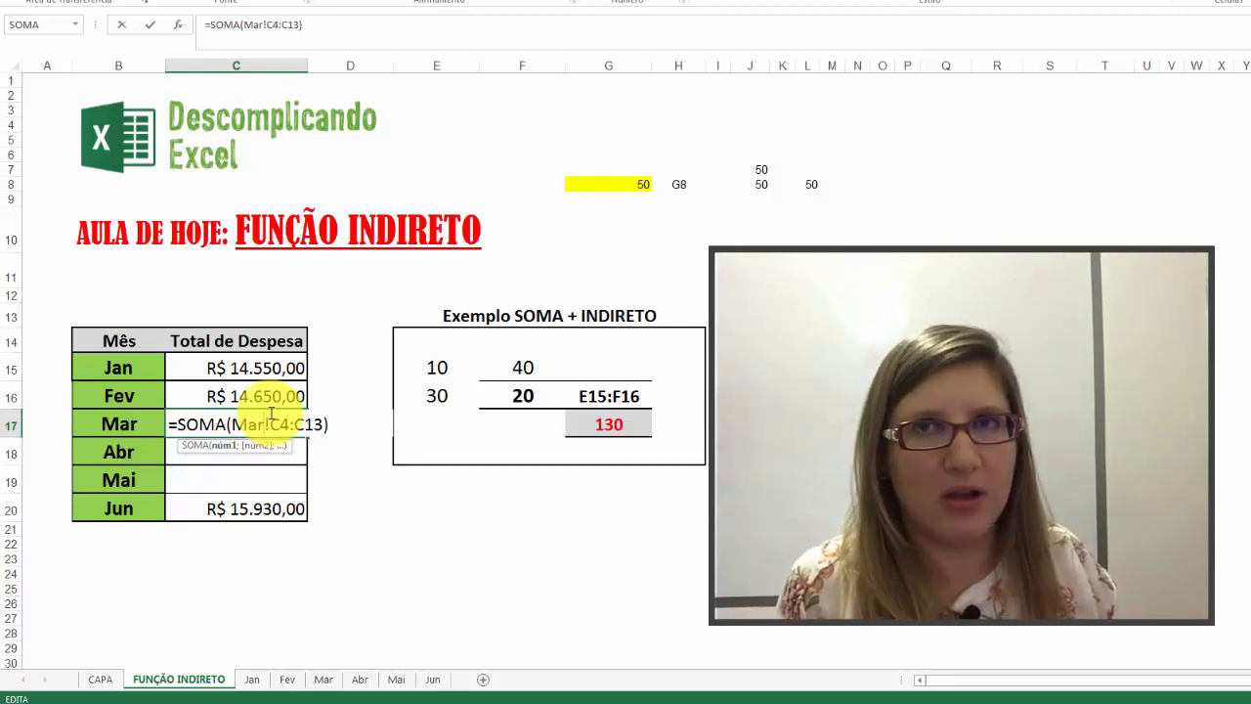
pyautogui.press('Return')
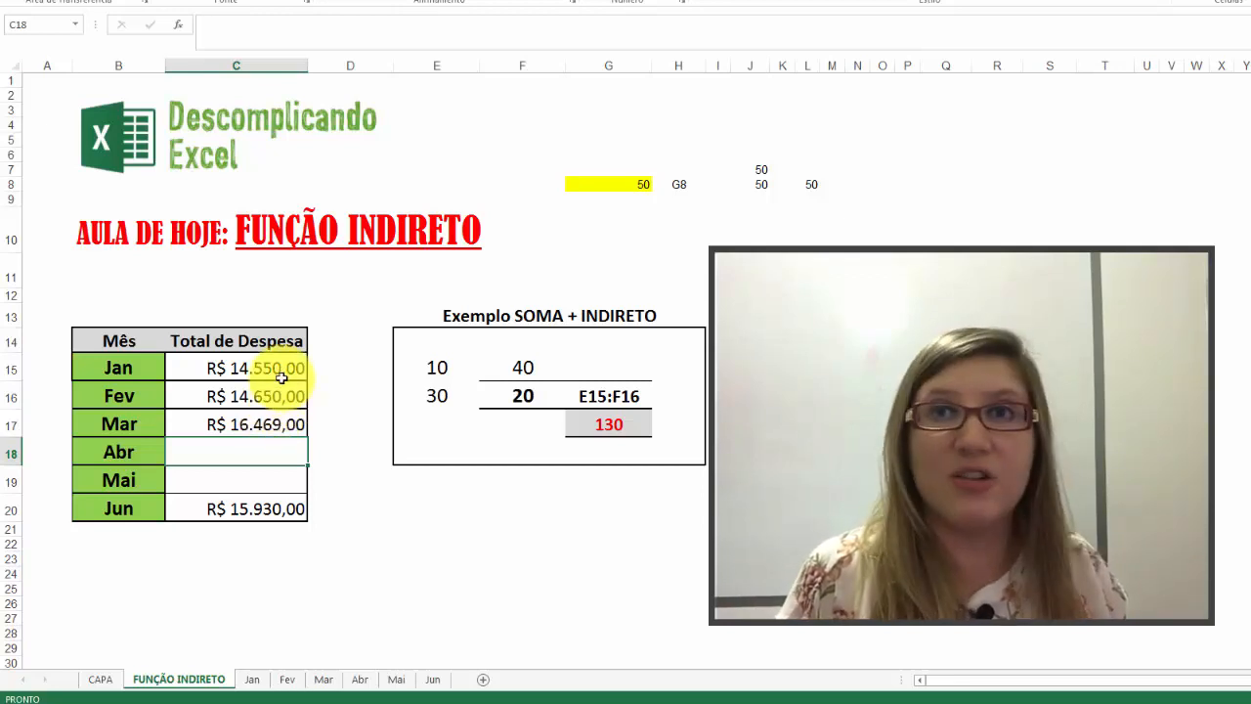
# Step: Clear the direct SOMA formulas for Fev and Mar from cells C16:C17
pyautogui.moveTo(281, 386); pyautogui.dragTo(298, 424)
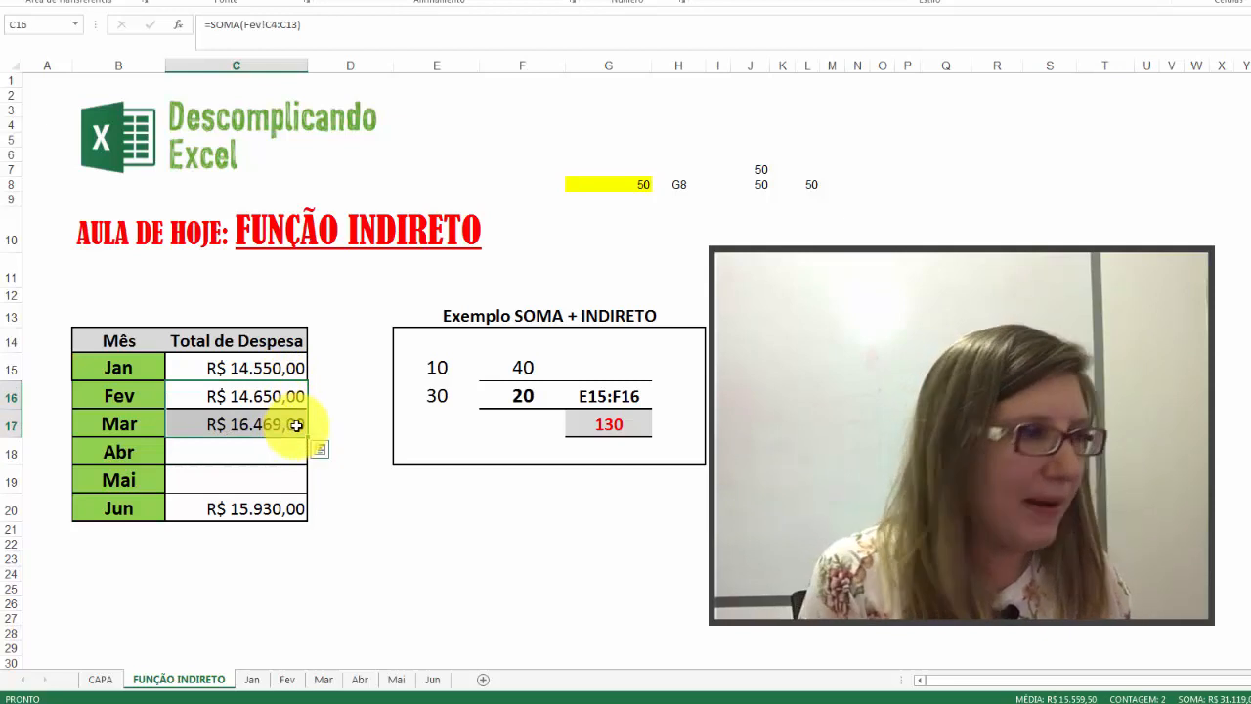
pyautogui.press('Delete')
# Step: Start the Fev total's formula in cell C16 as =SOMA(INDIRETO(B16, referencing the cell with the month name
pyautogui.click(286, 392)
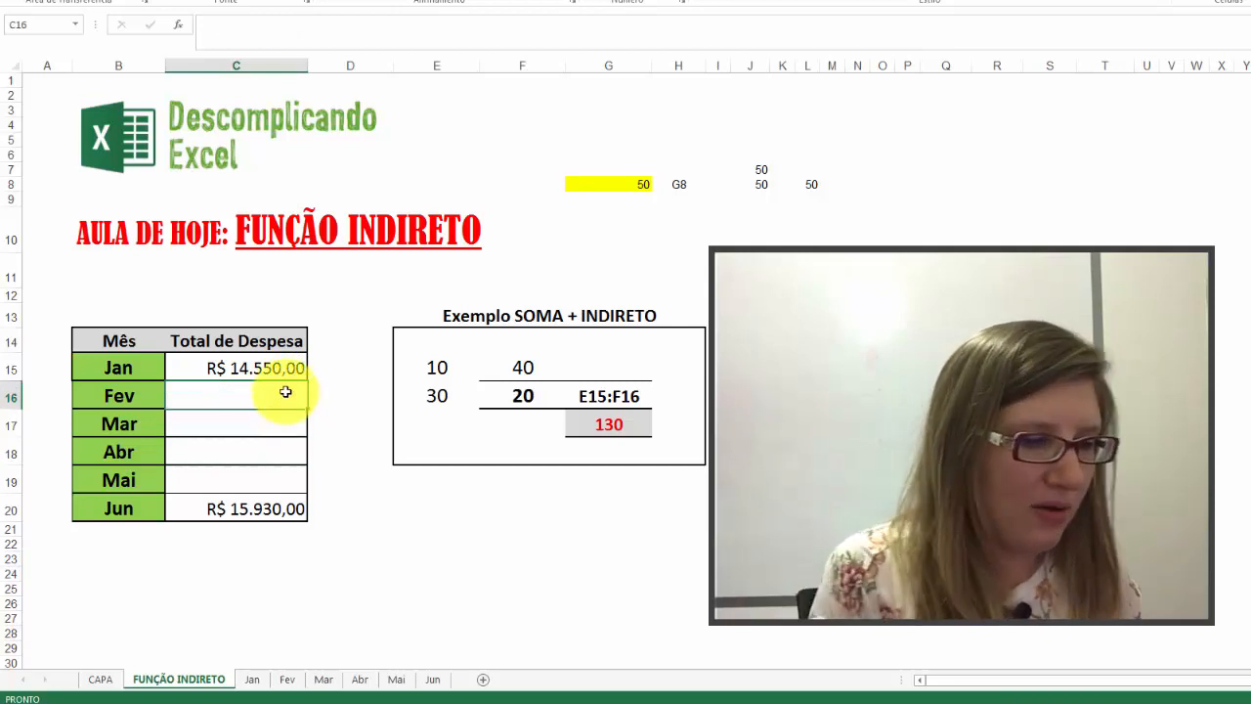
pyautogui.write('=SOMA')
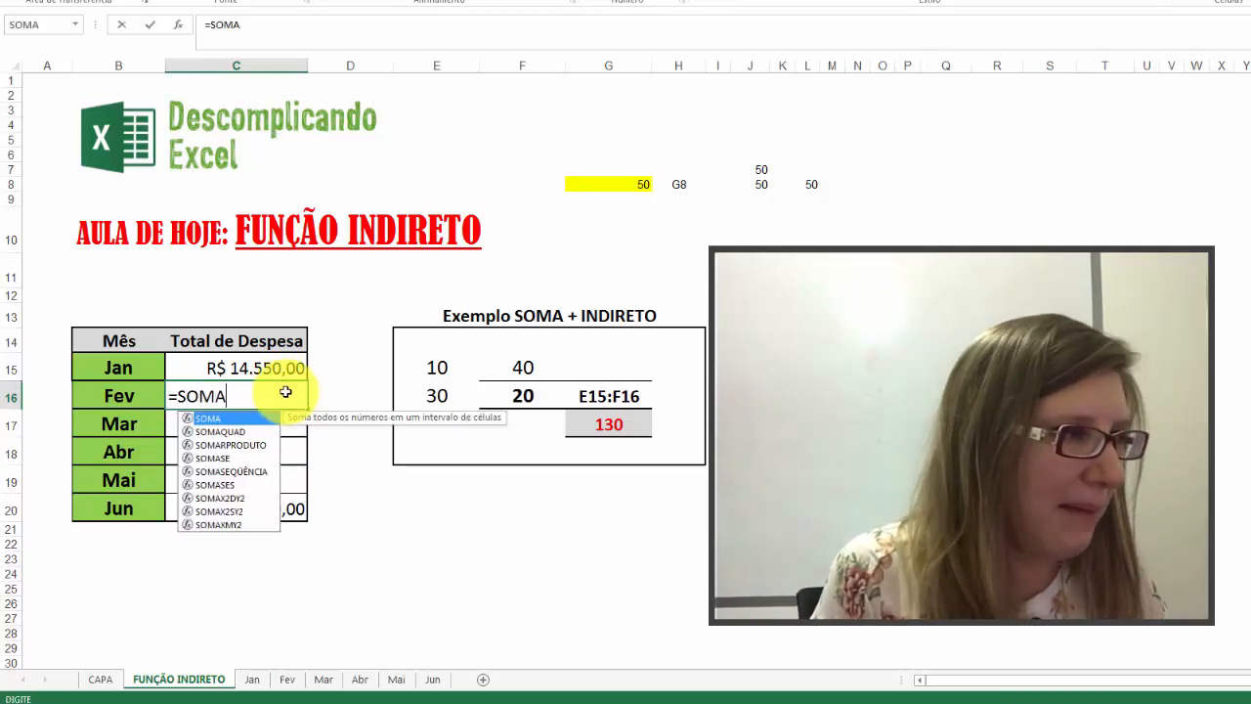
pyautogui.write('(')
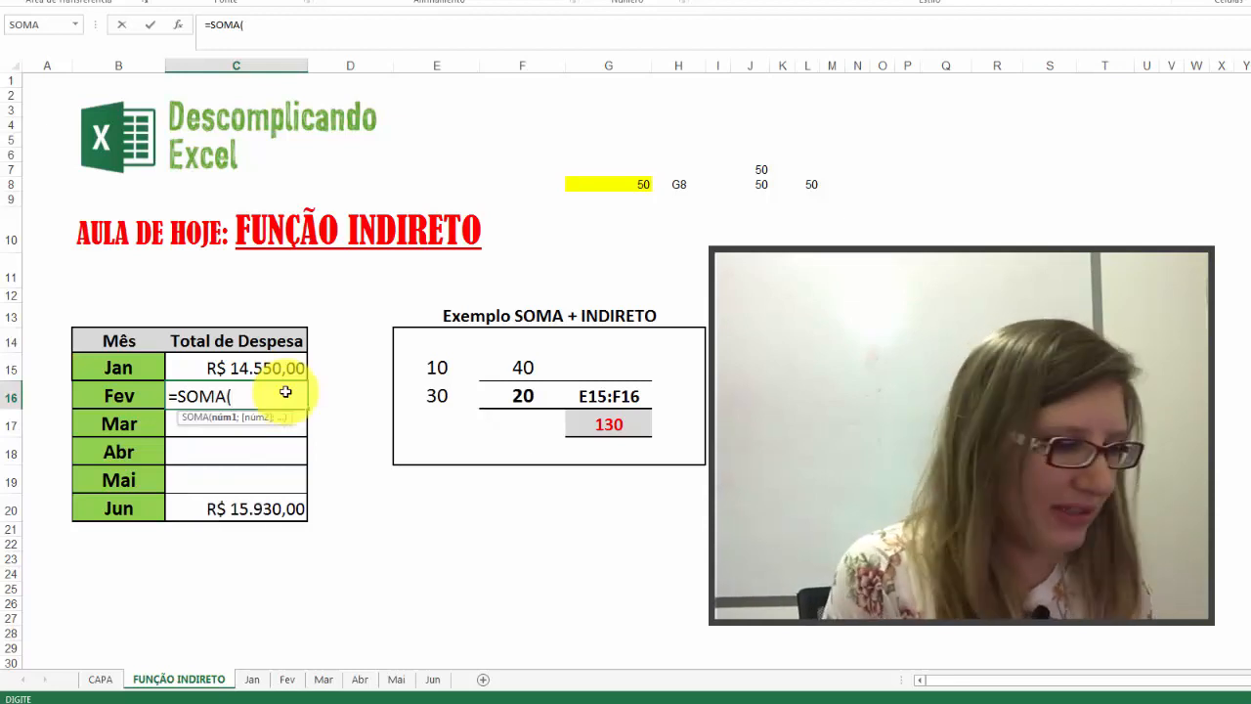
pyautogui.write('INDIRETO')
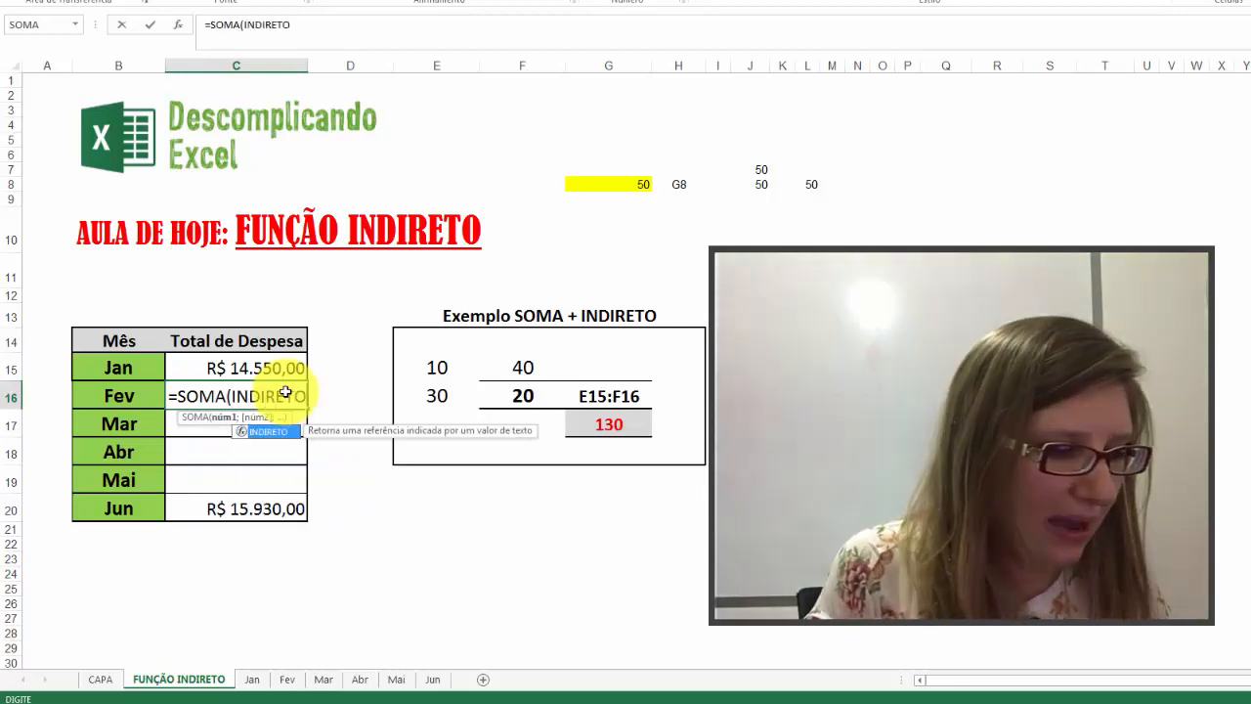
pyautogui.write('(')
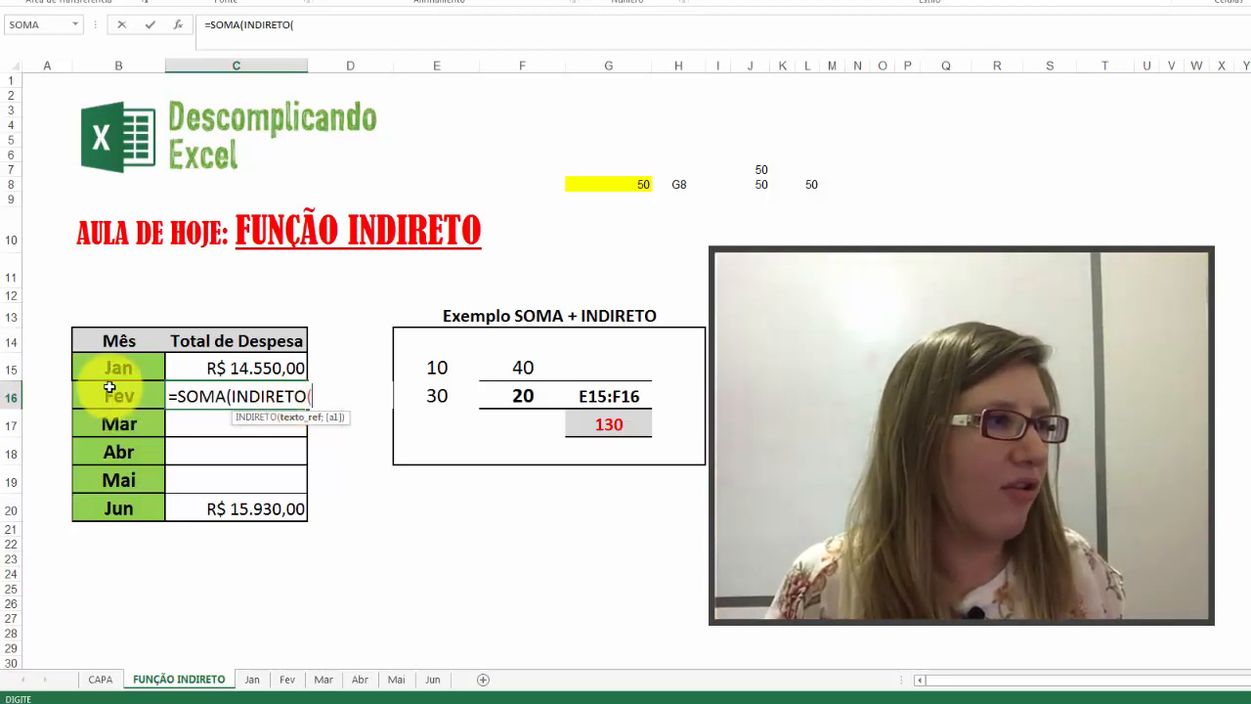
pyautogui.click(119, 395)
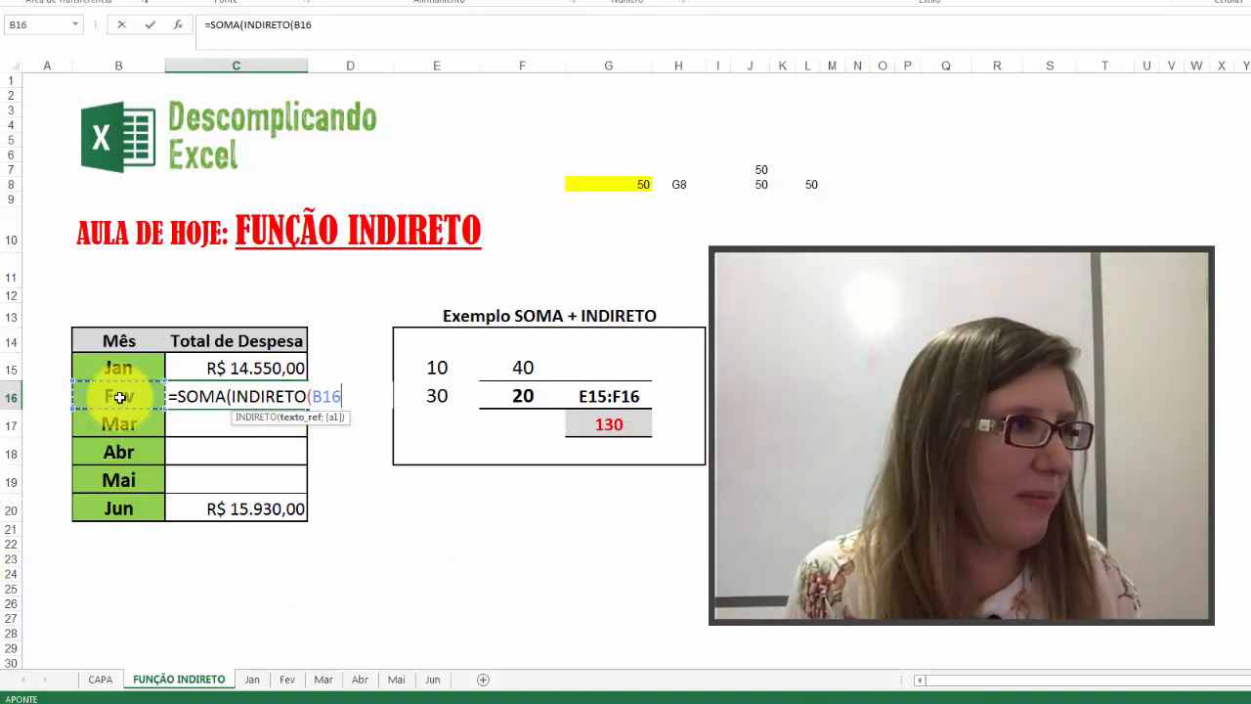
# Step: Continue the Fev total's formula in C16 after B16 with &"!C4:C13 and two closing parentheses
pyautogui.write('&')
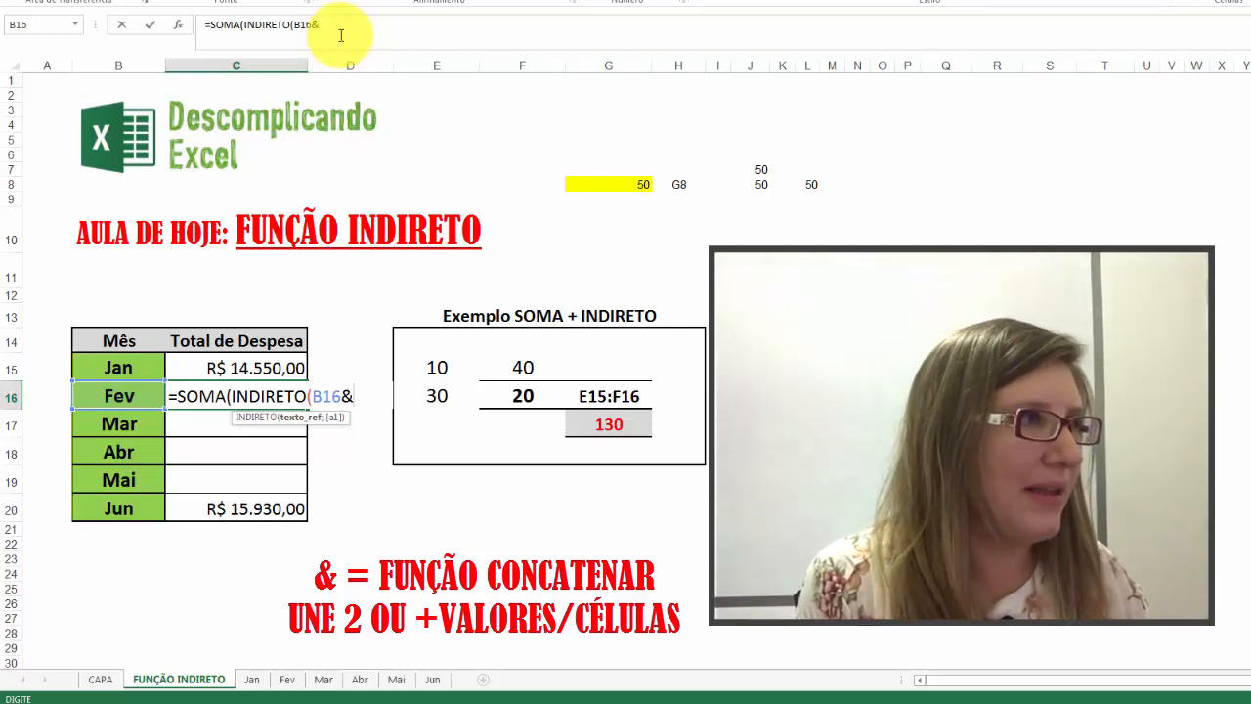
pyautogui.write('!')
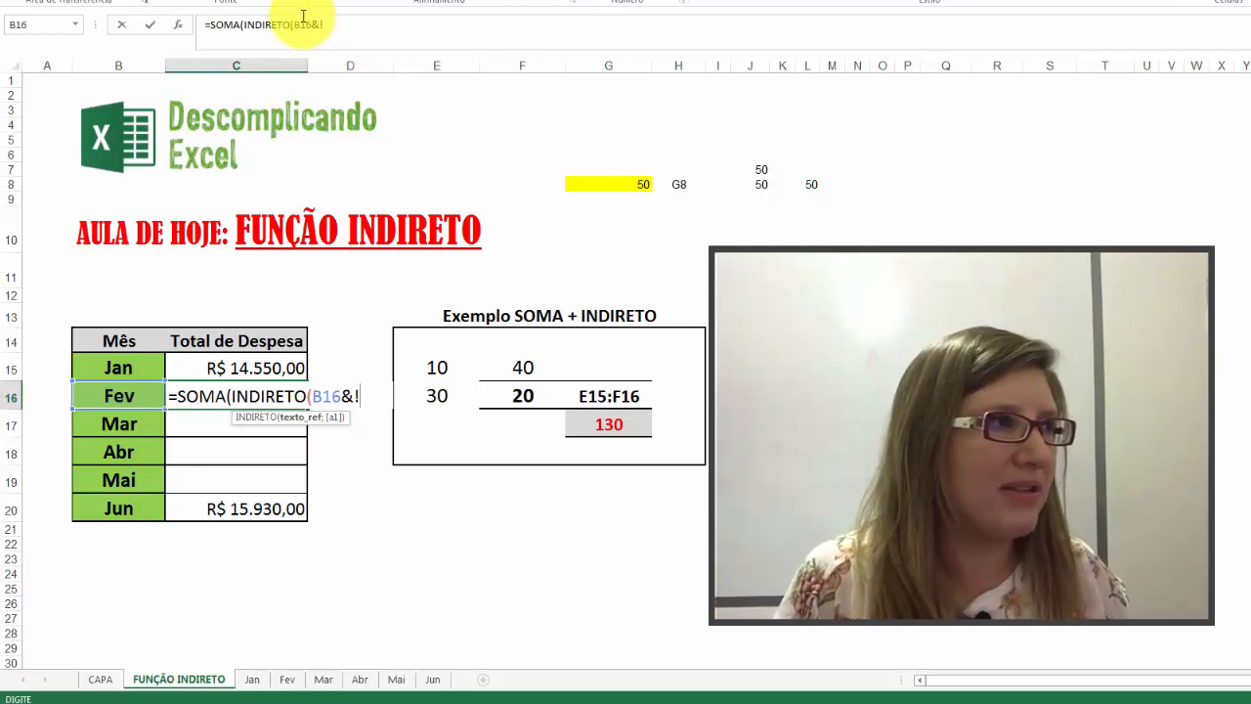
pyautogui.click(325, 26)
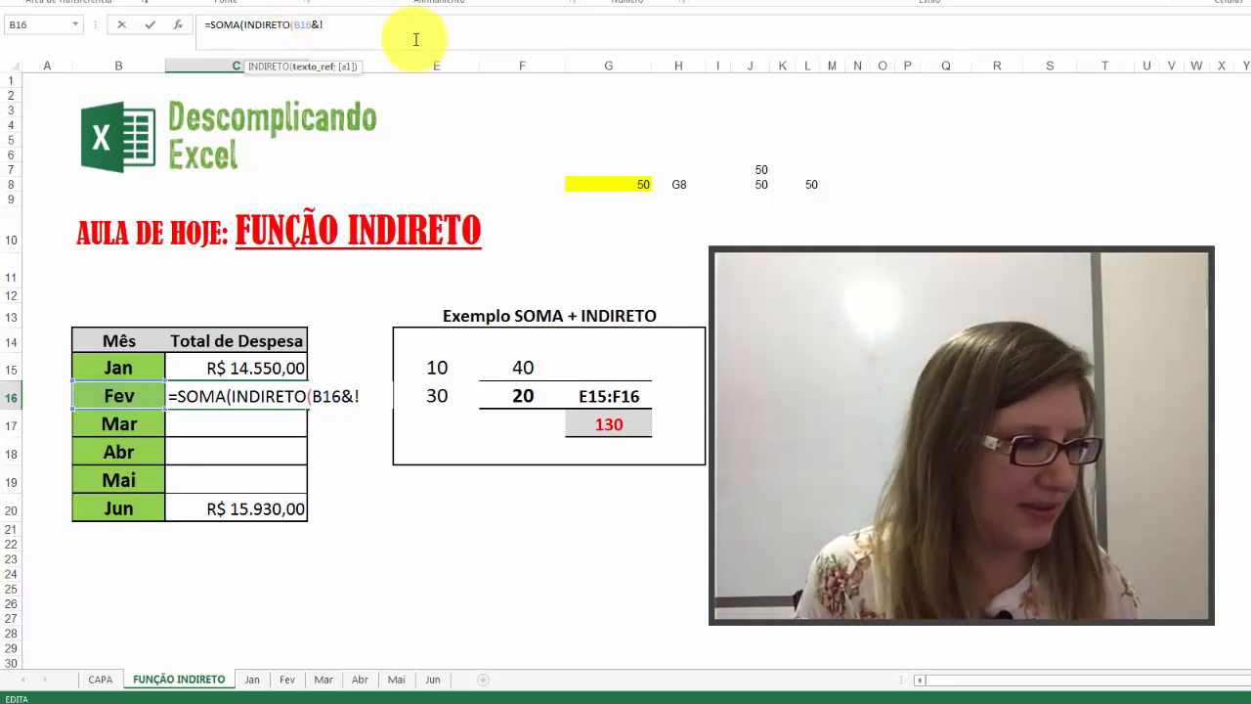
pyautogui.write('"')
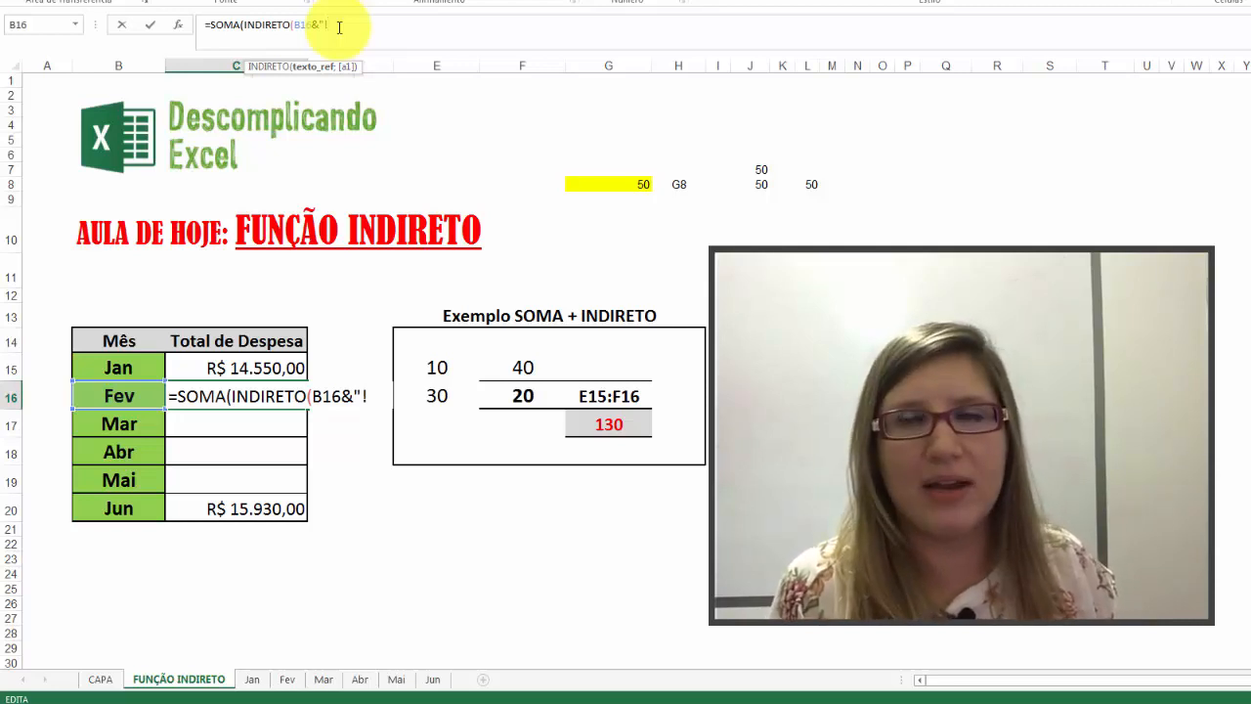
pyautogui.write('C4')
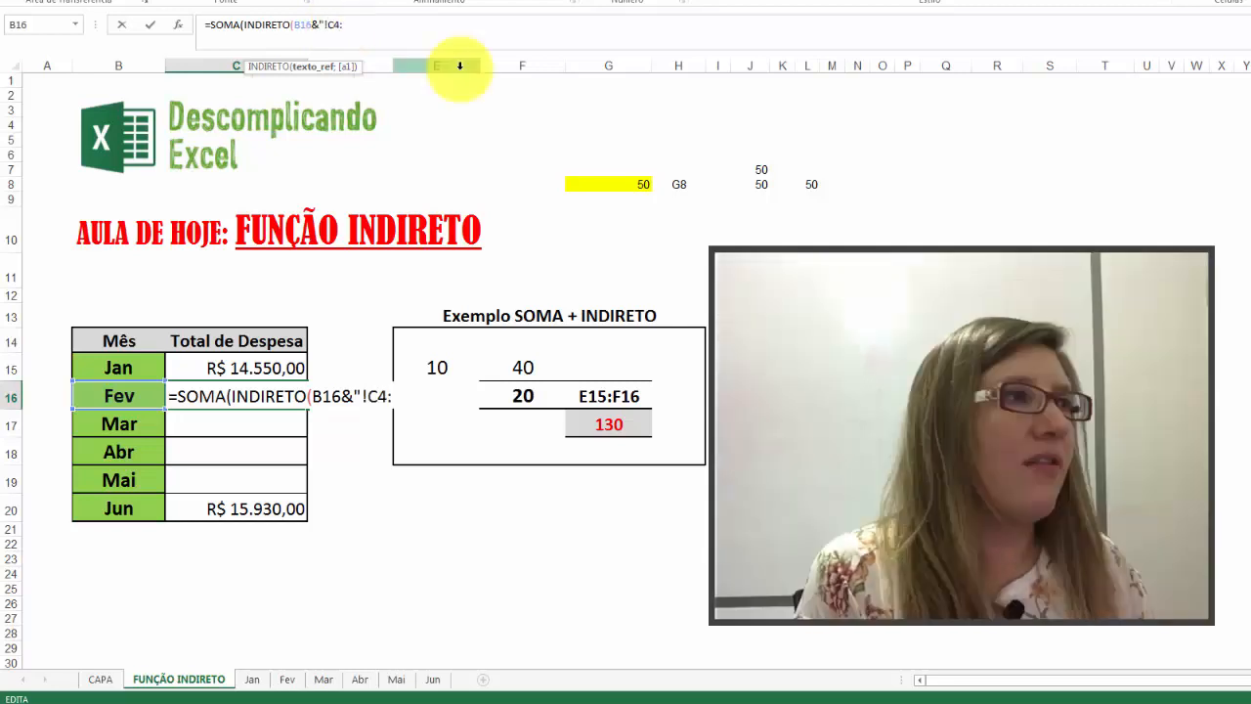
pyautogui.write(':')
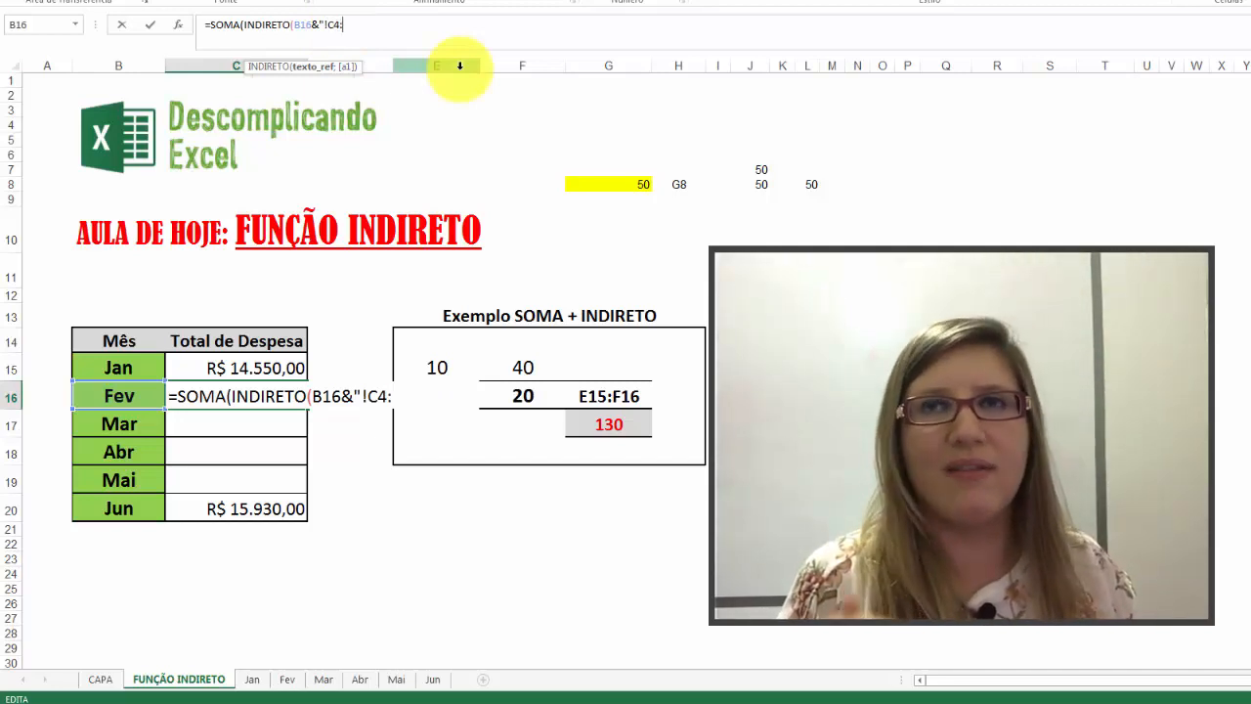
pyautogui.write('C')
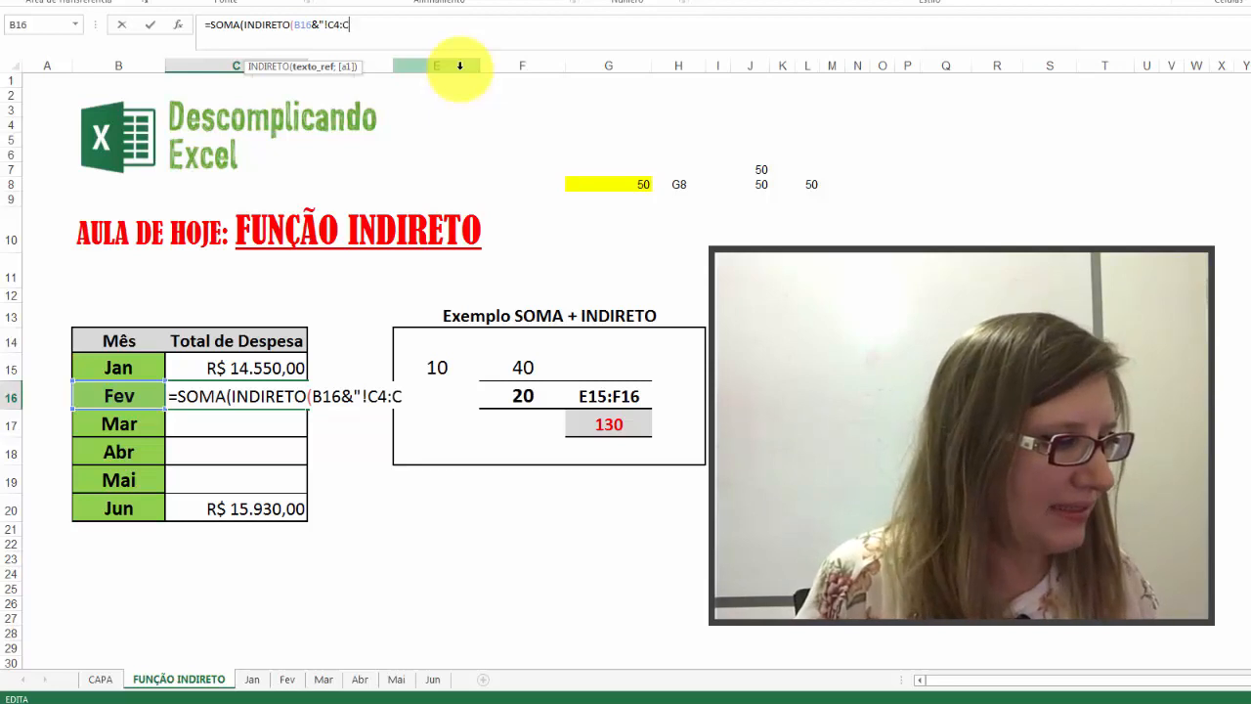
pyautogui.write('13)')
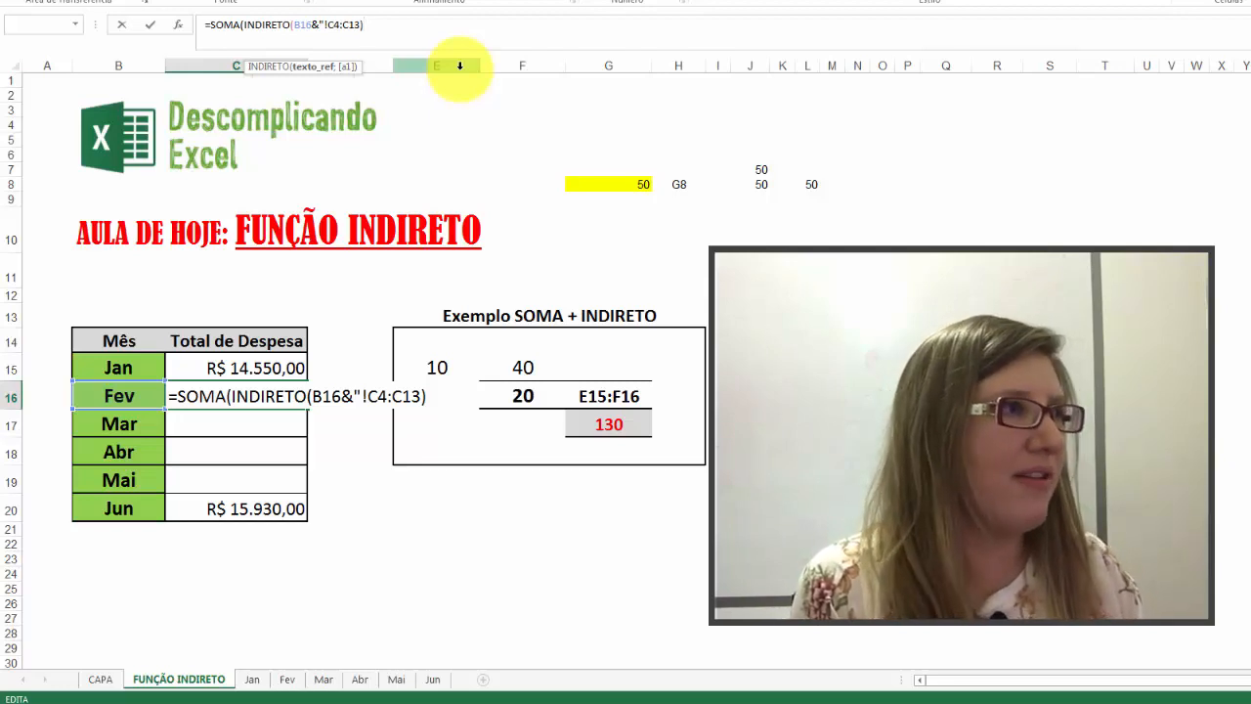
pyautogui.write(')')
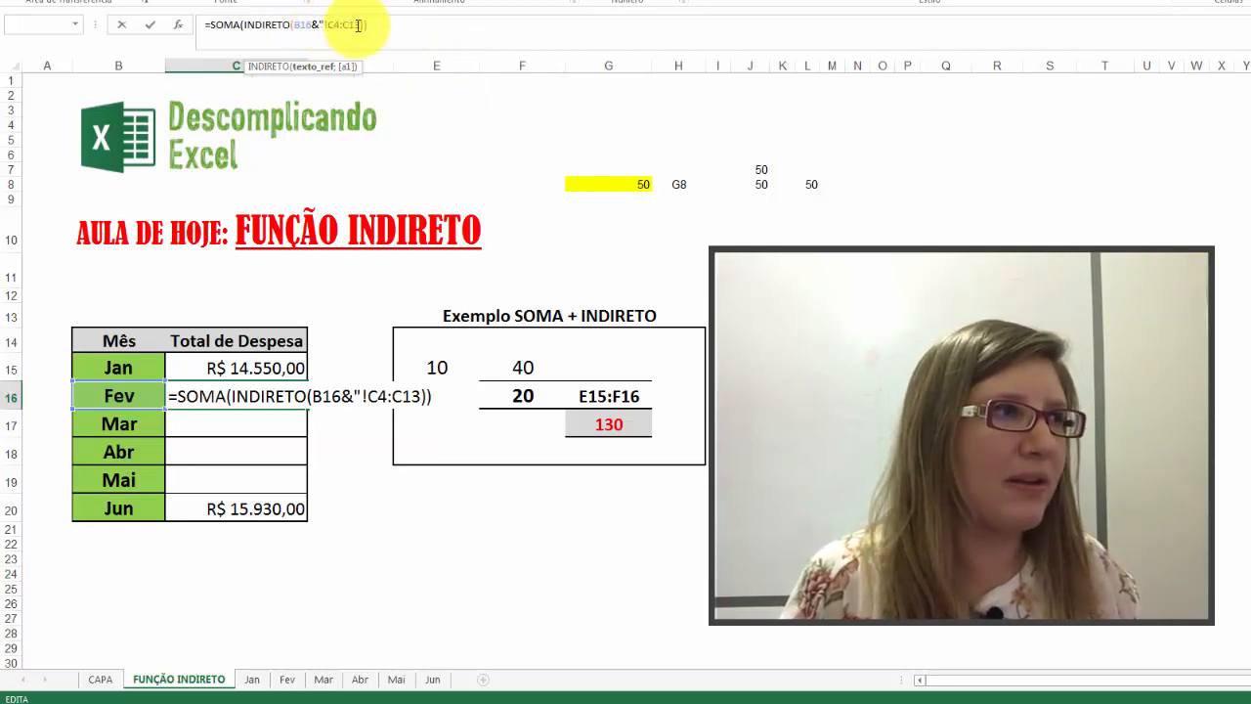
# Step: Add the missing quotation mark after C13 and commit the Fev total in C16 as =SOMA(INDIRETO(B16&"!C4:C13"))
pyautogui.moveTo(323, 25); pyautogui.dragTo(358, 26)
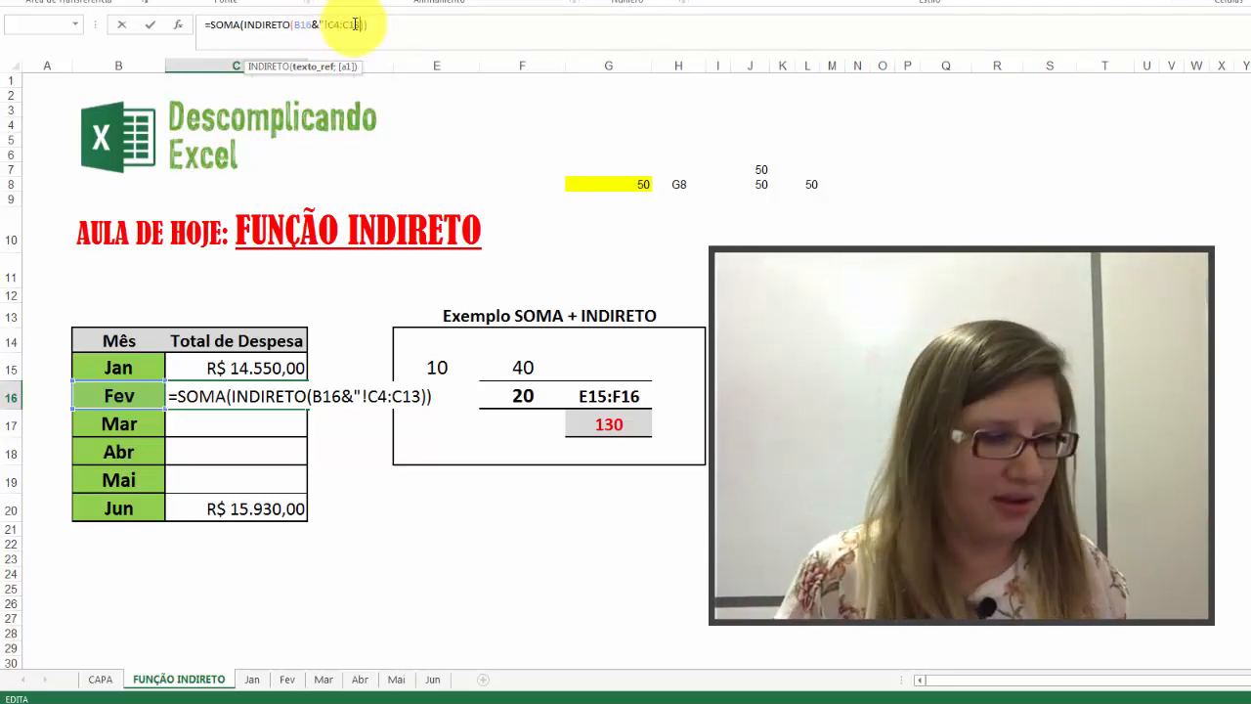
pyautogui.write('"')
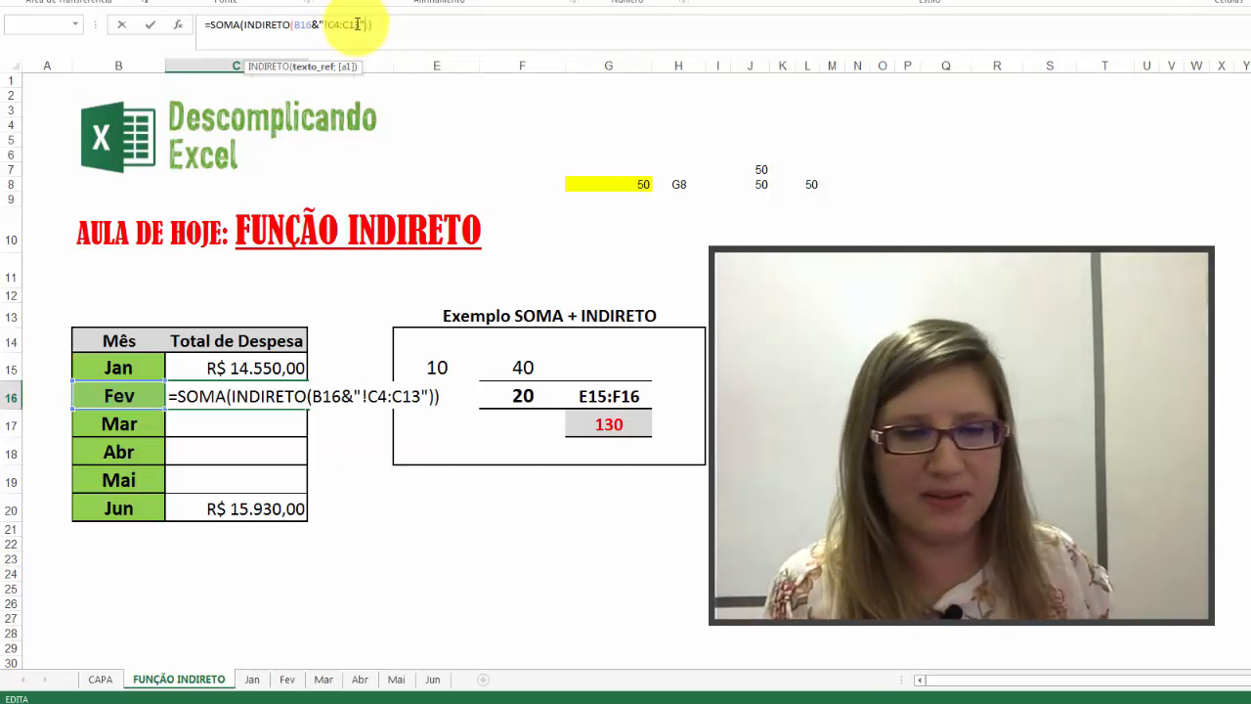
pyautogui.click(370, 25)
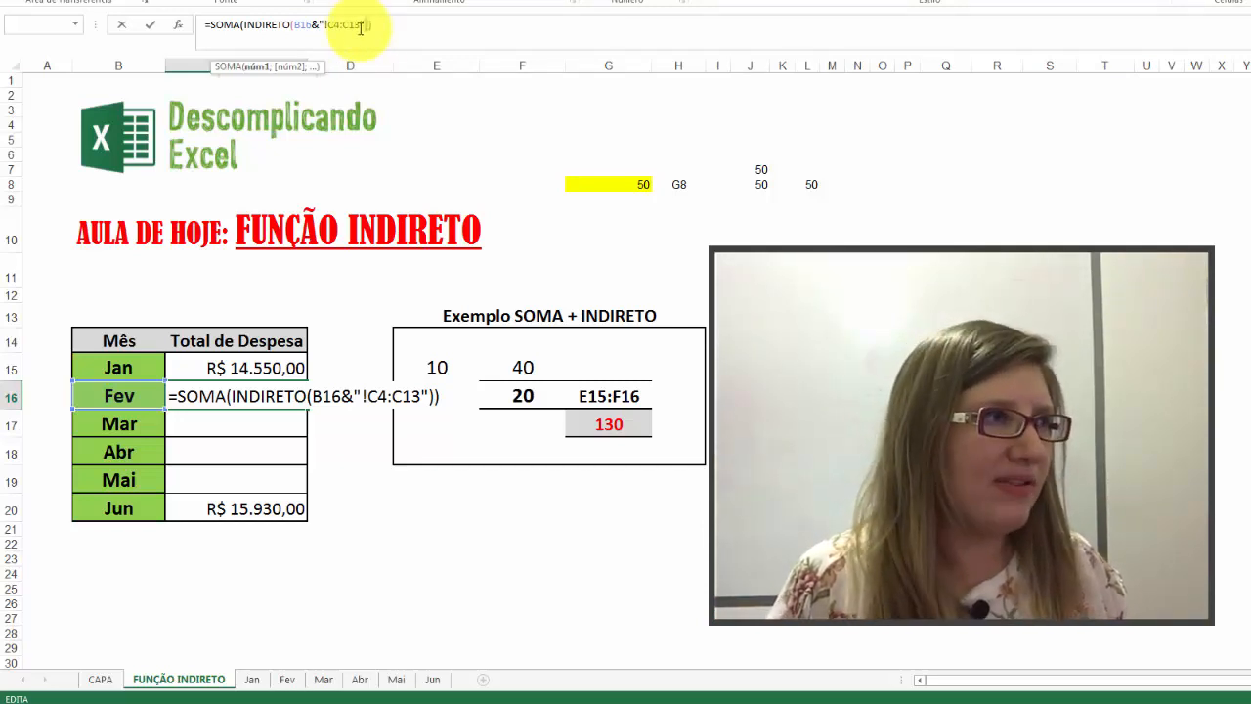
pyautogui.click(373, 24)
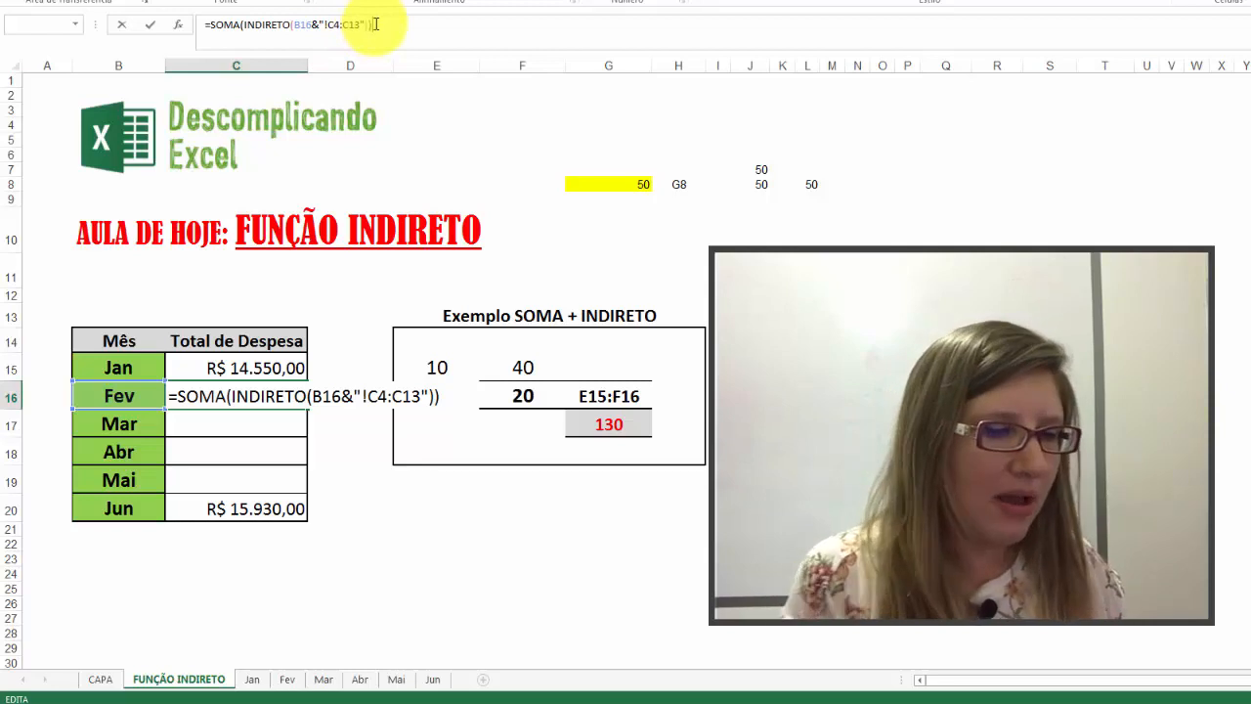
pyautogui.press('Return')
pyautogui.press('Up')
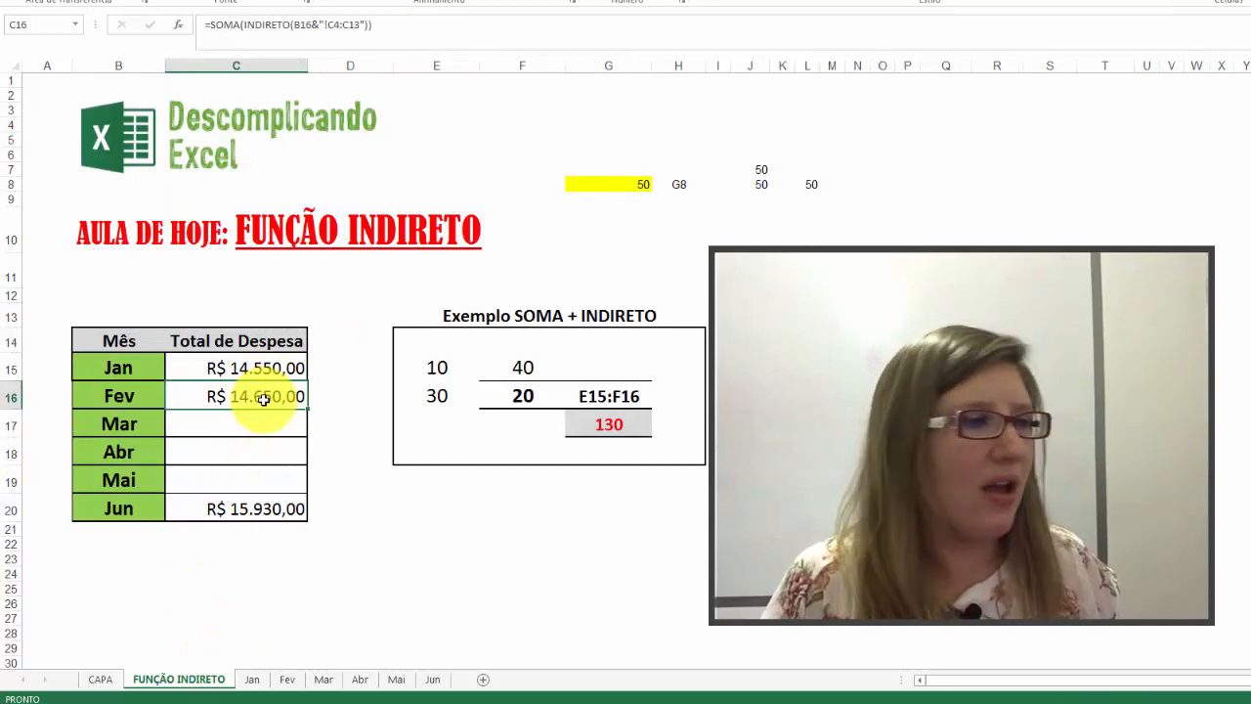
# Step: Sum the February expenses C4:C13 with SOMA in cell C14 on the Fev sheet to check the summary total
pyautogui.click(287, 679)
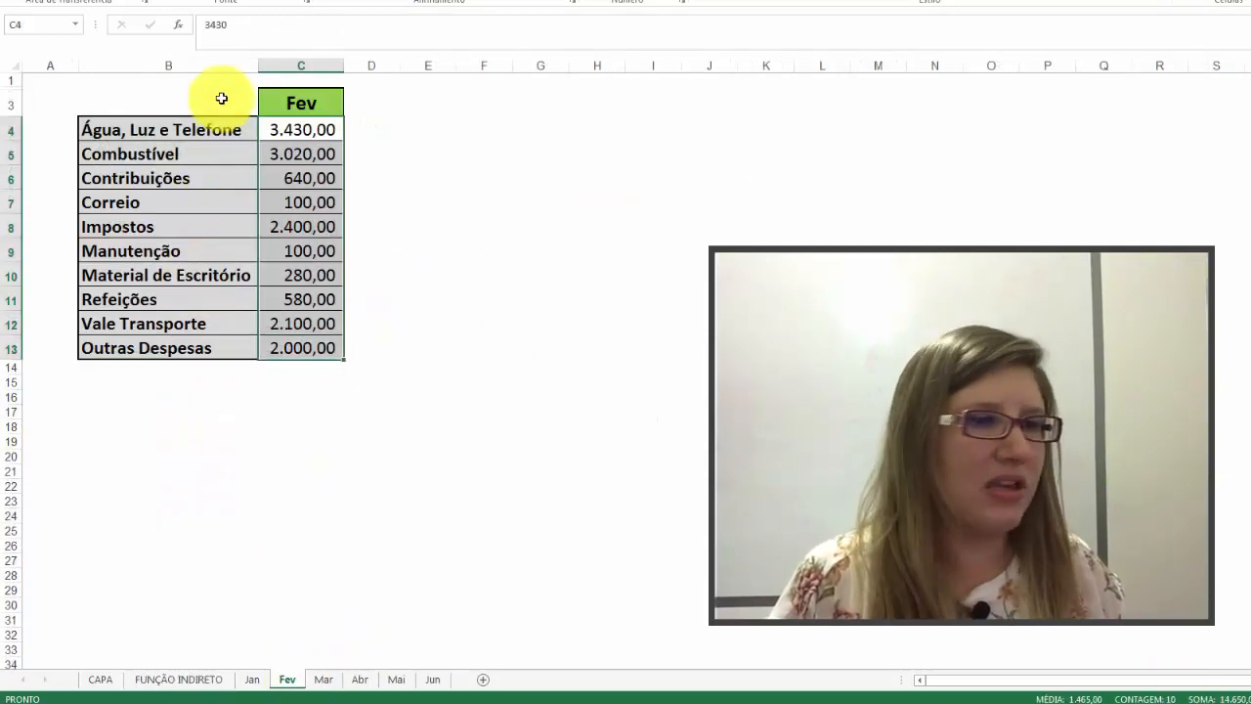
pyautogui.click(286, 370)
pyautogui.hotkey('alt', '=')
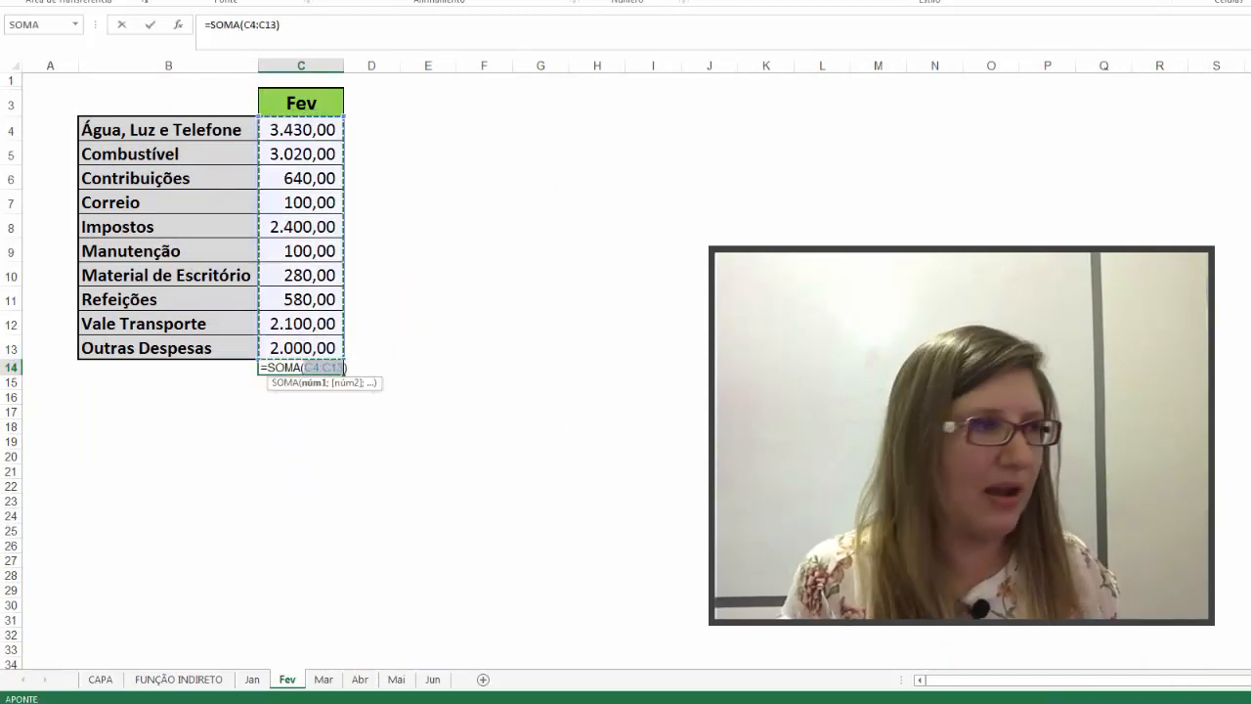
pyautogui.press('Return')
pyautogui.click(313, 368)
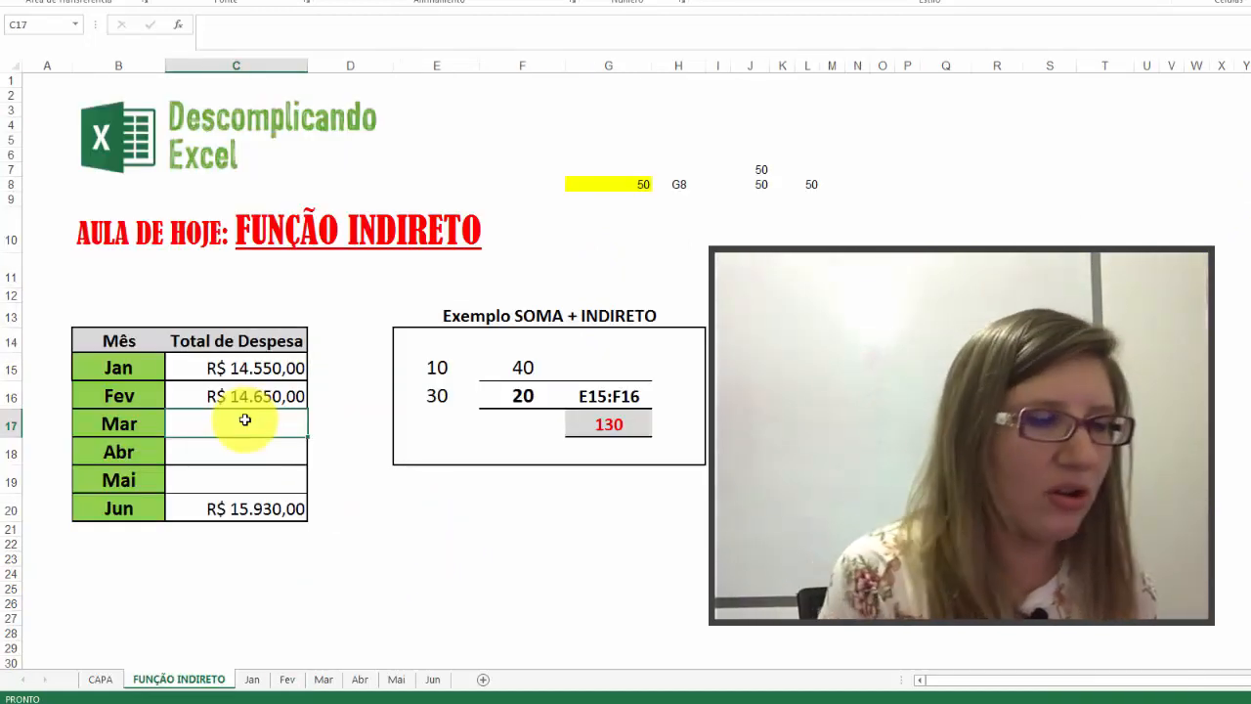
# Step: Start the Mar total's formula in cell C17 of the FUNÇÃO INDIRETO sheet as =SOMA(INDIRETO(B17
pyautogui.write('=')
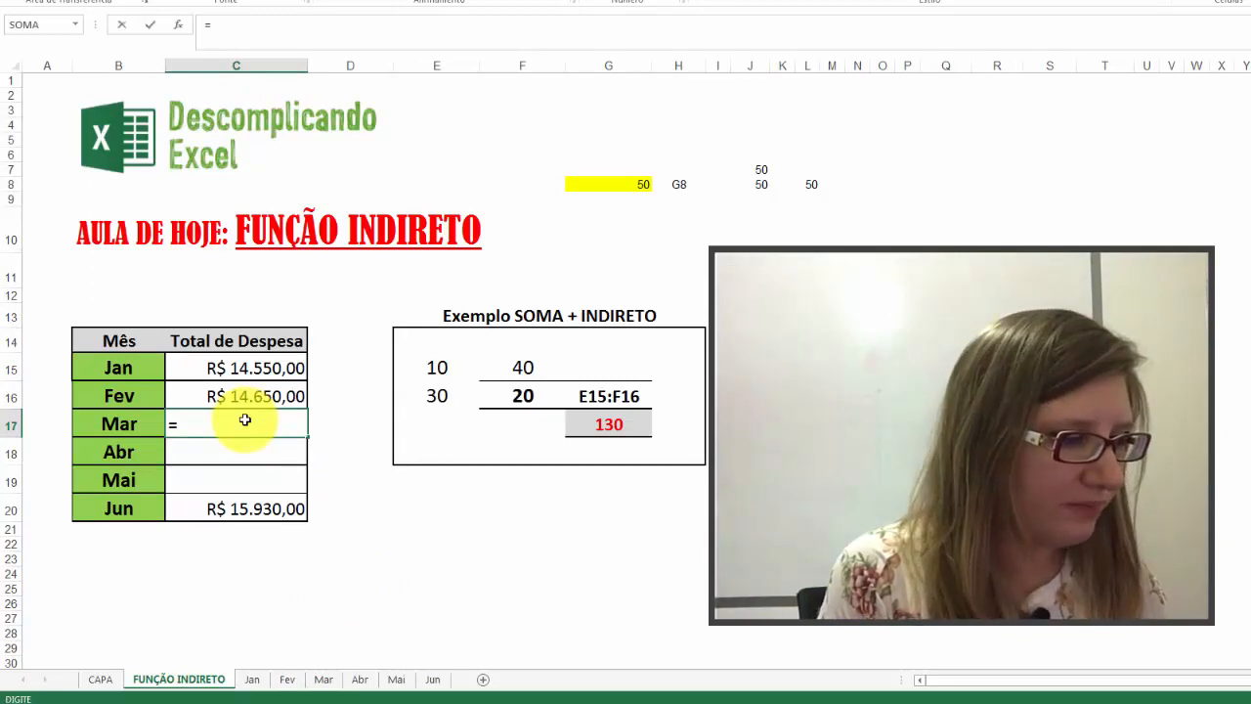
pyautogui.write('SOMA')
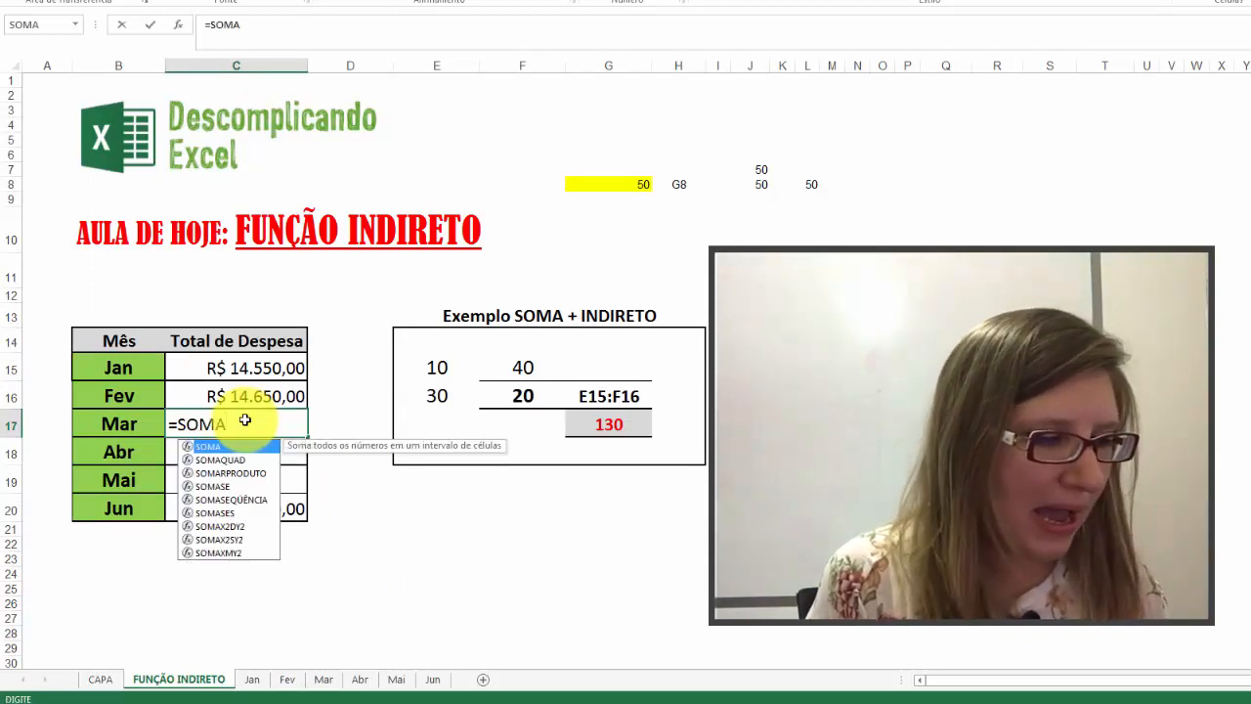
pyautogui.write('(IND')
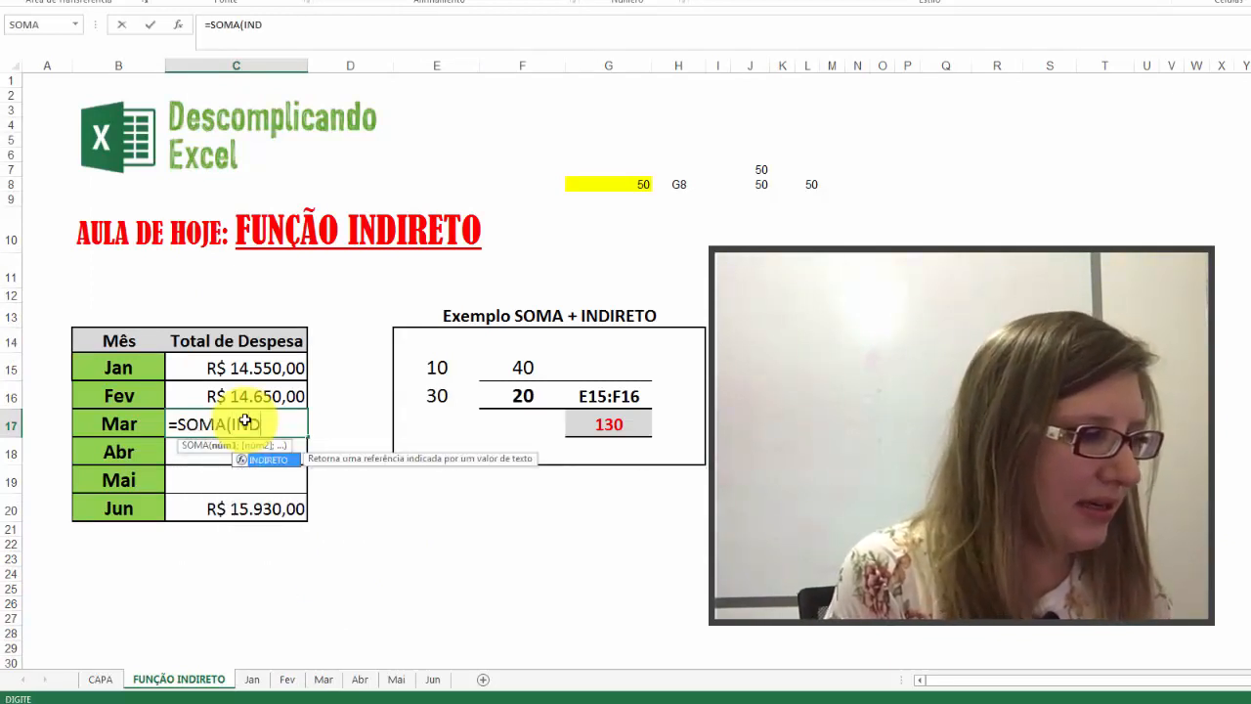
pyautogui.write('IRETO(')
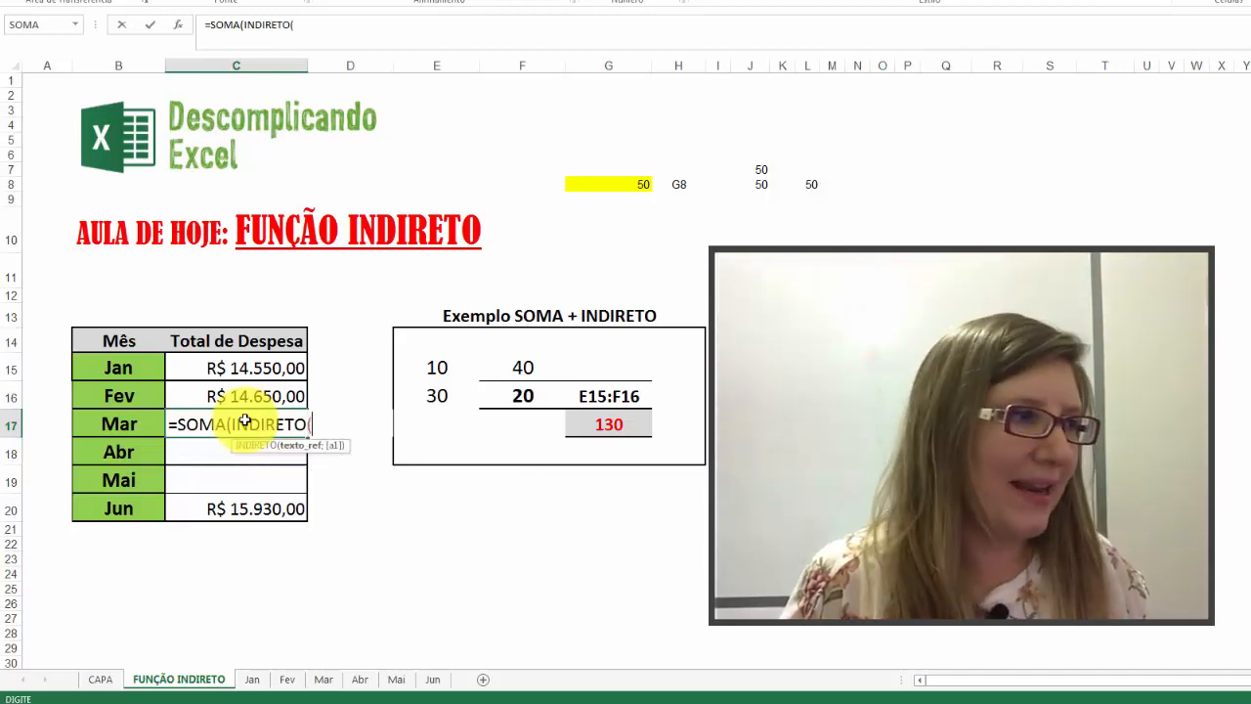
pyautogui.click(142, 427)
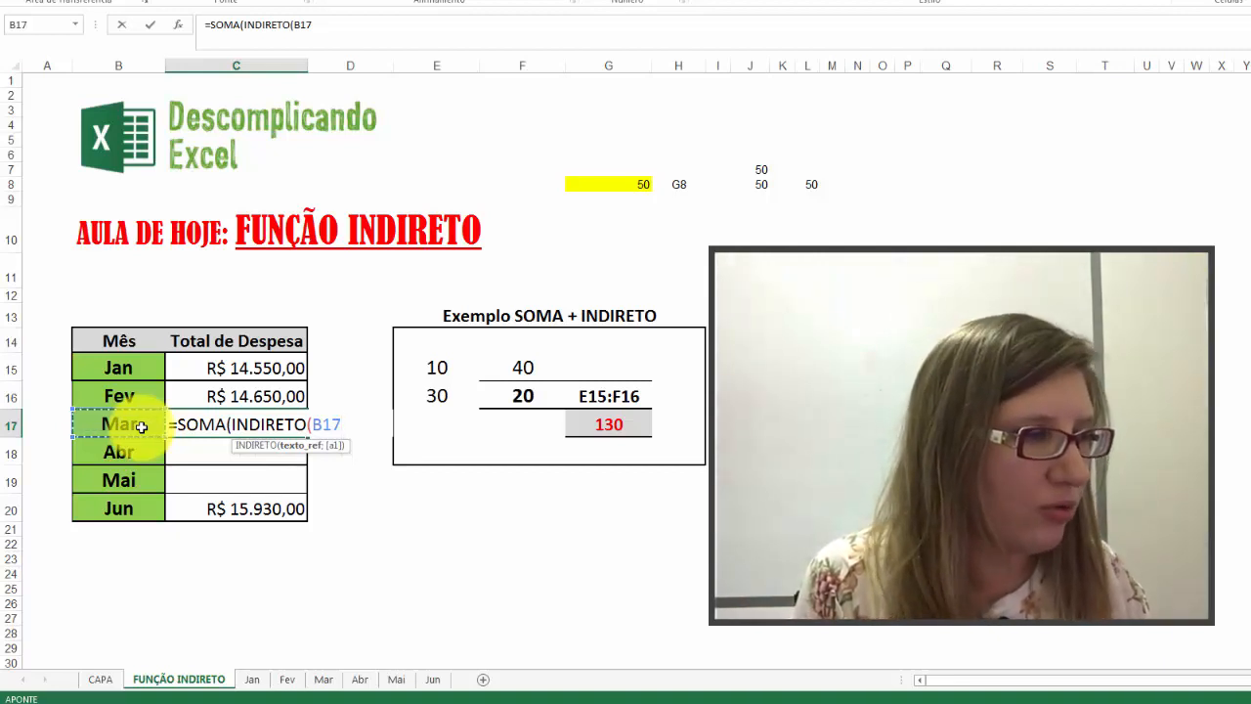
# Step: Complete the Mar total's formula in C17 as =SOMA(INDIRETO(B17&"!C4:C13")) and commit it
pyautogui.write('&')
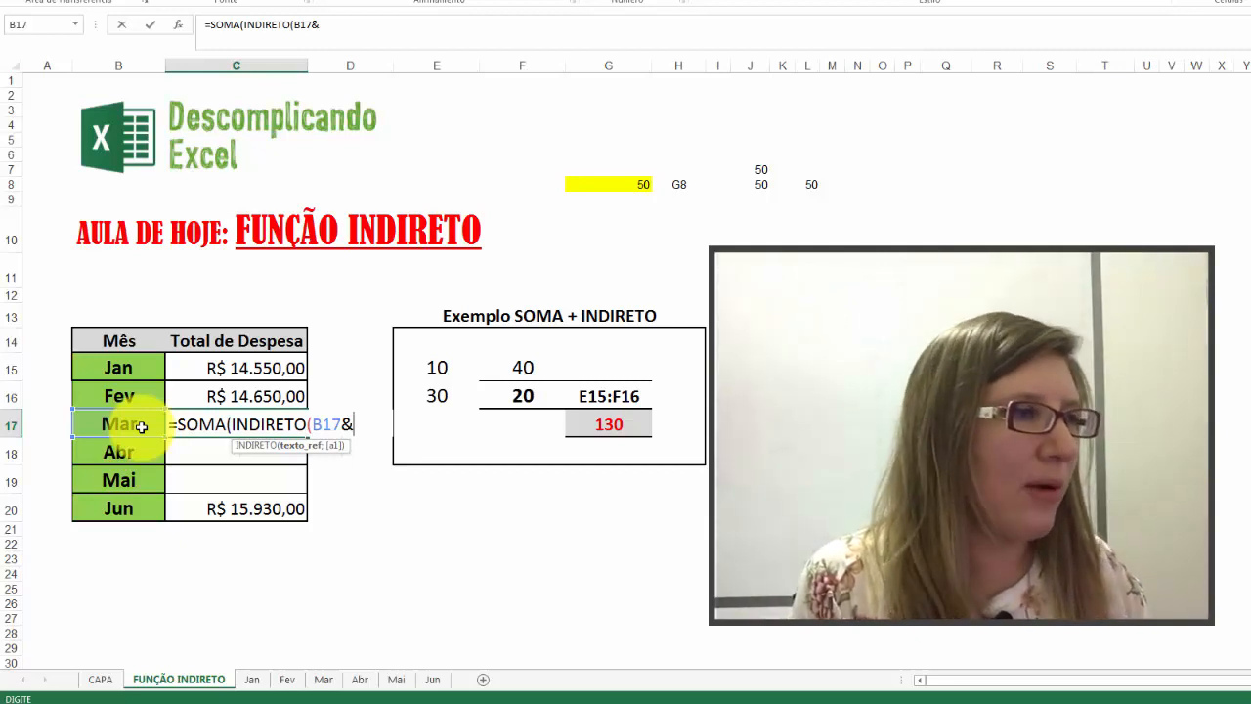
pyautogui.write('"')
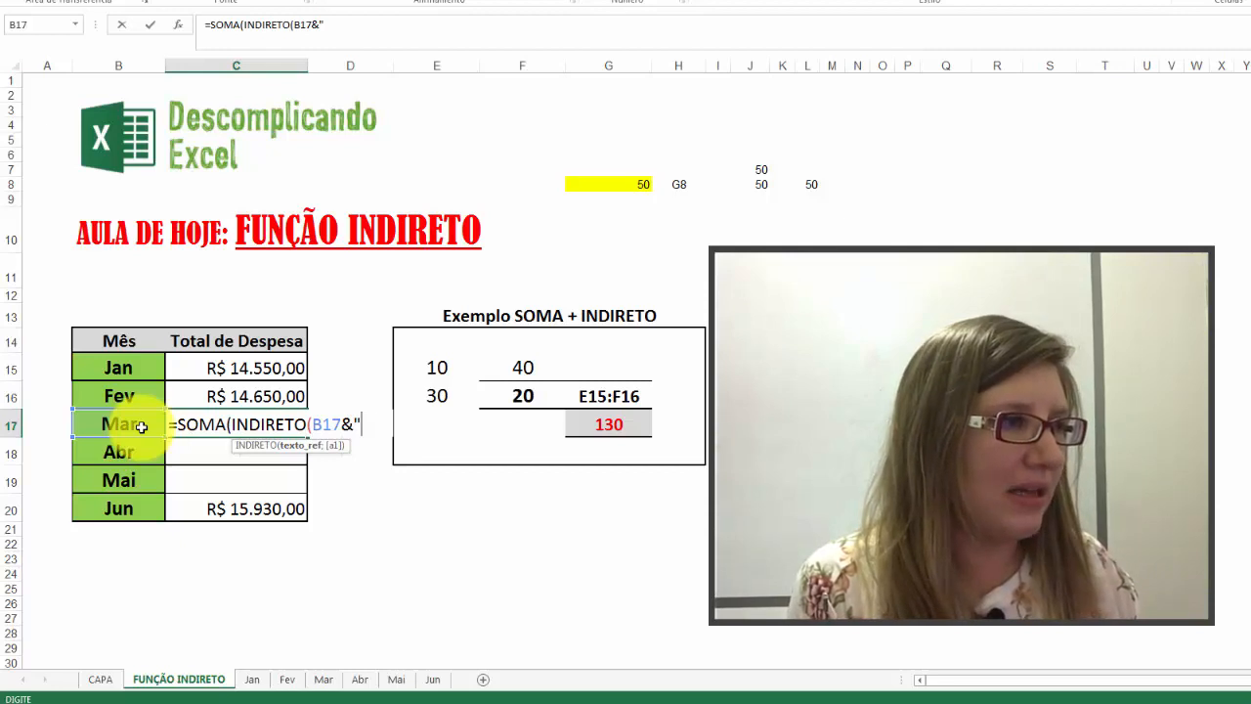
pyautogui.write('!')
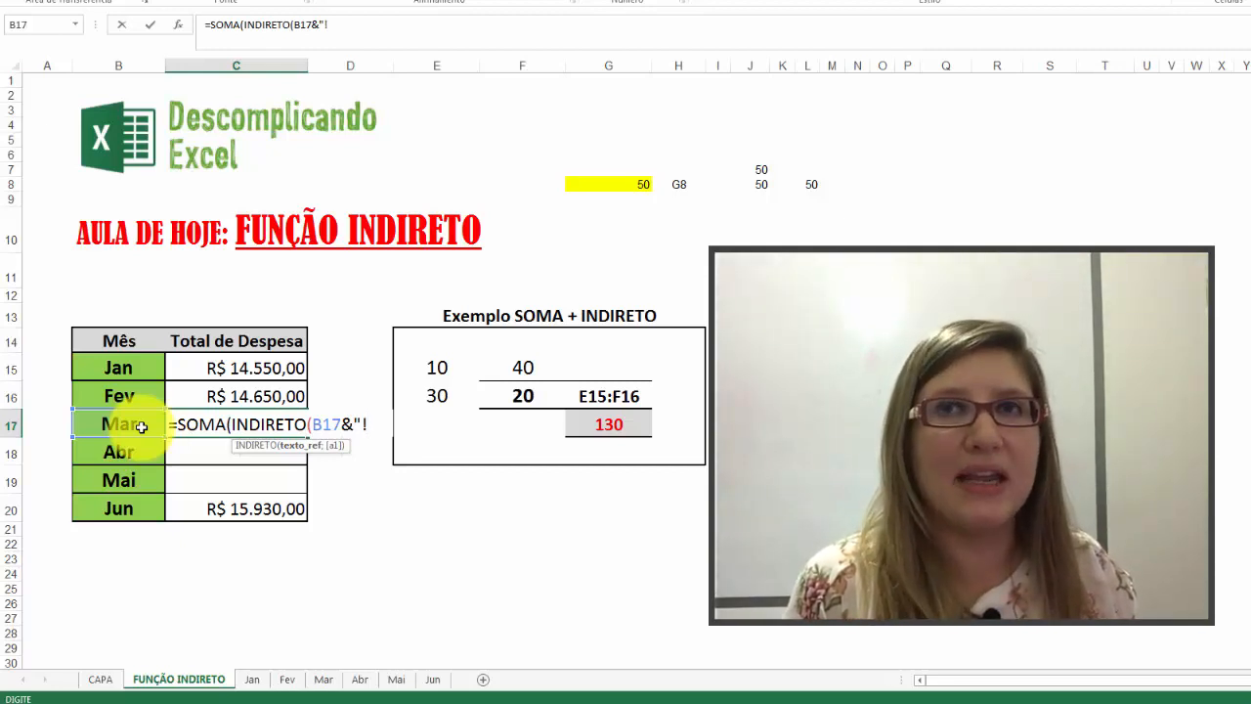
pyautogui.write('C')
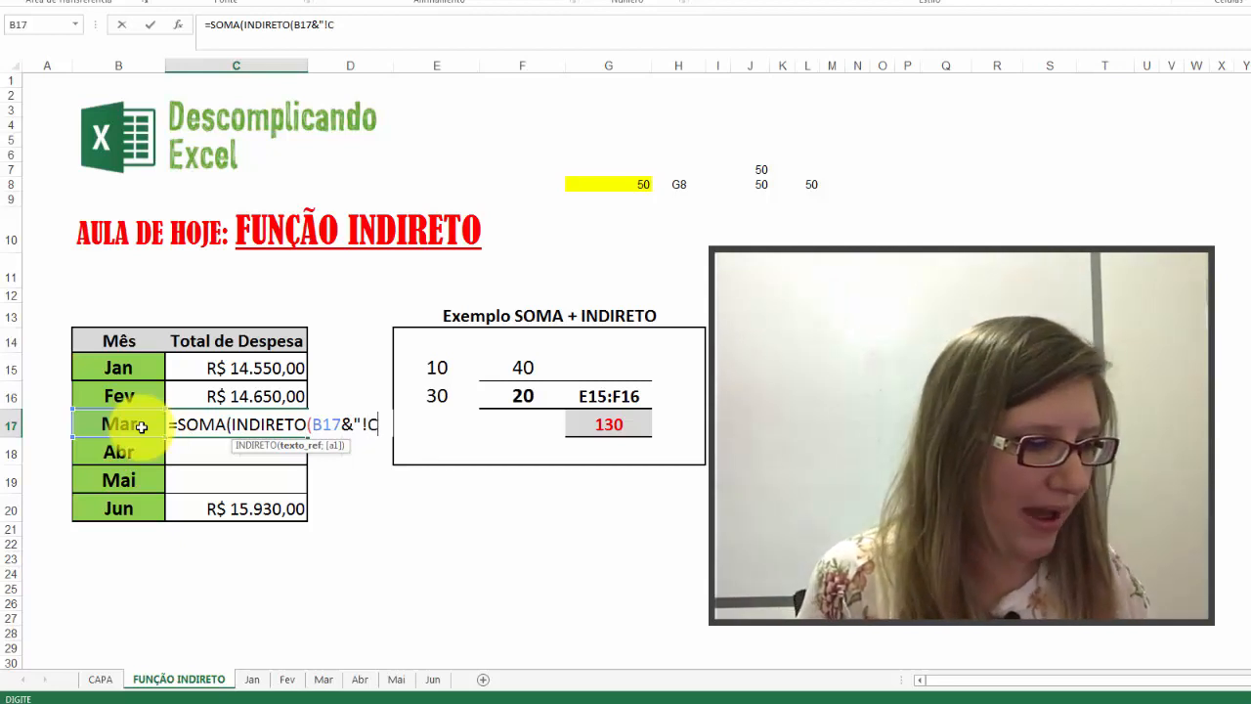
pyautogui.write('4:C13')
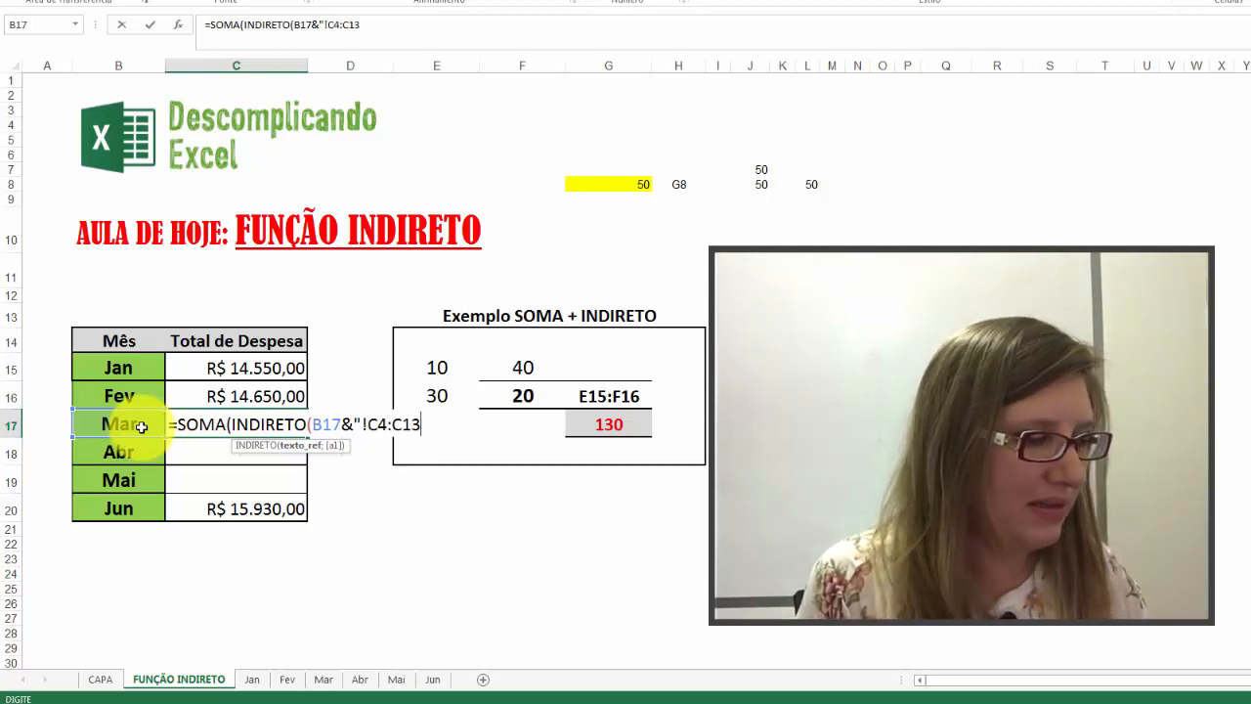
pyautogui.write('"')
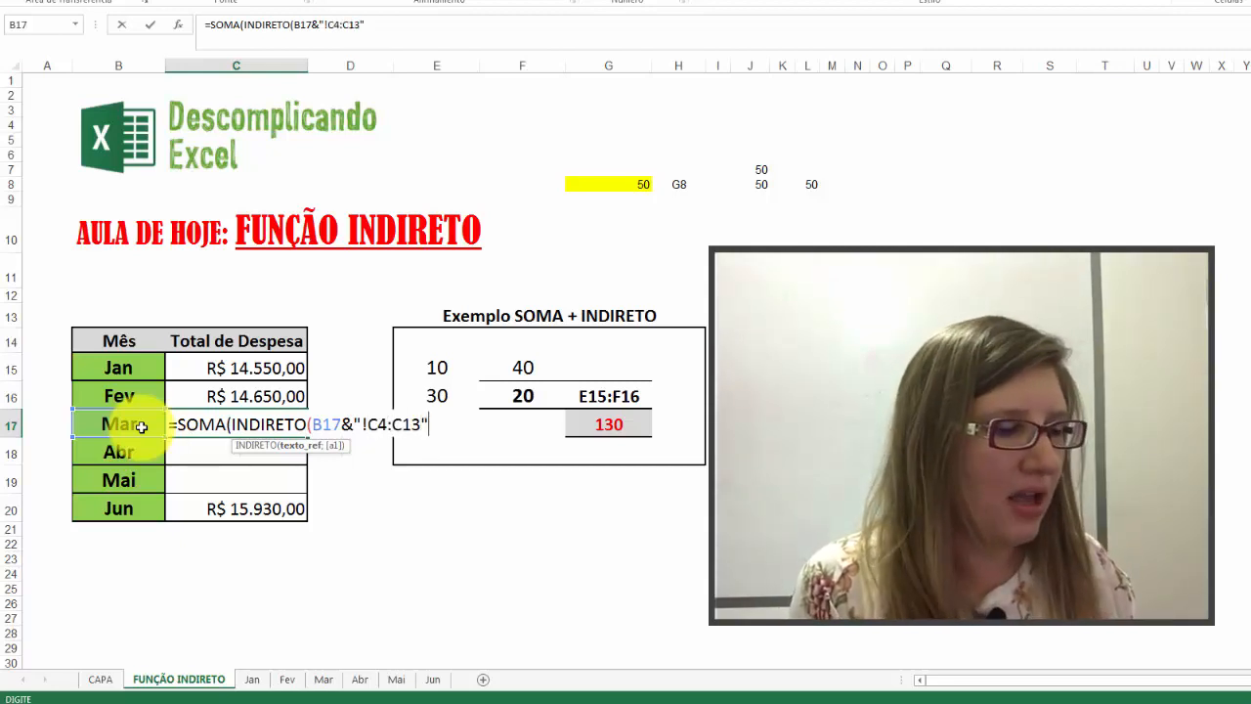
pyautogui.write(')')
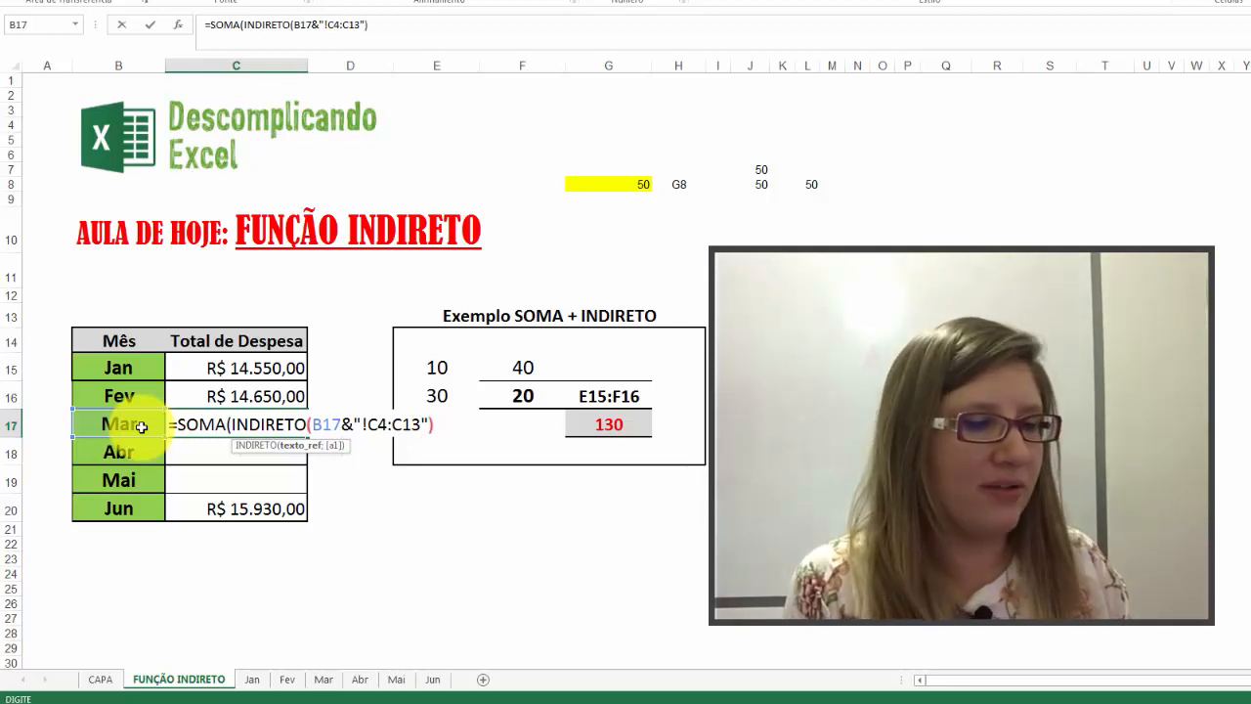
pyautogui.write(')')
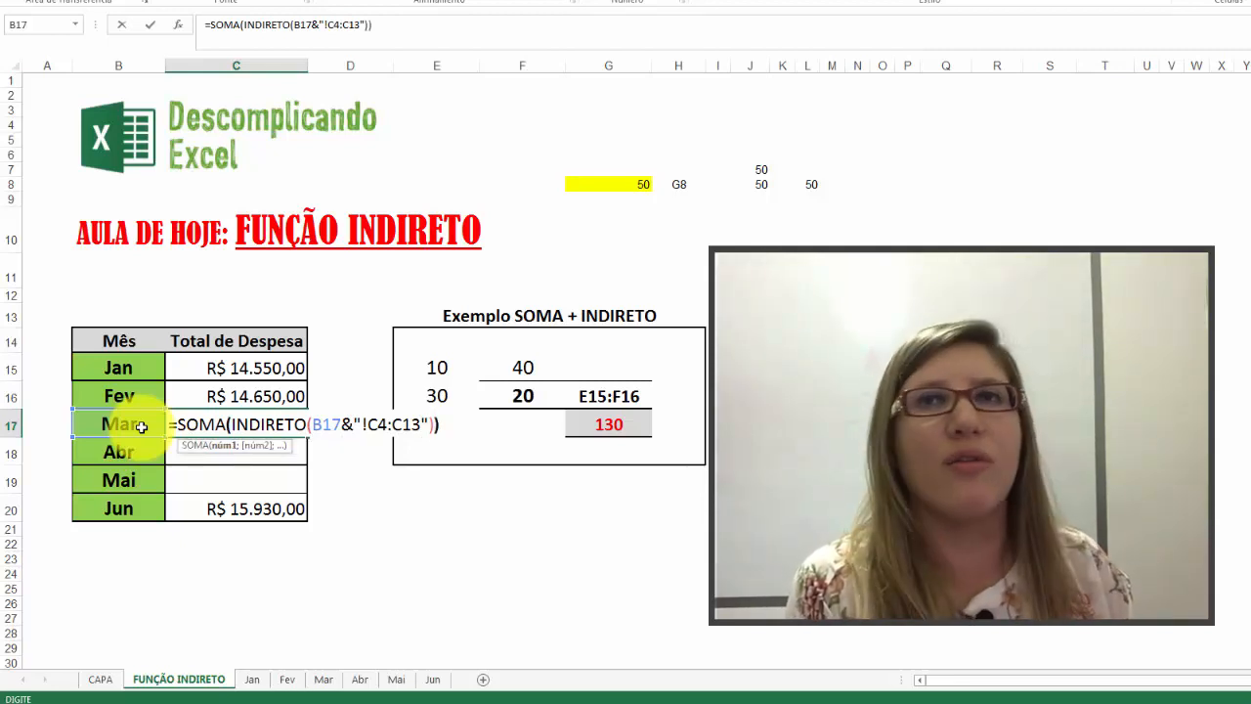
pyautogui.hotkey('ctrl', 'Return')
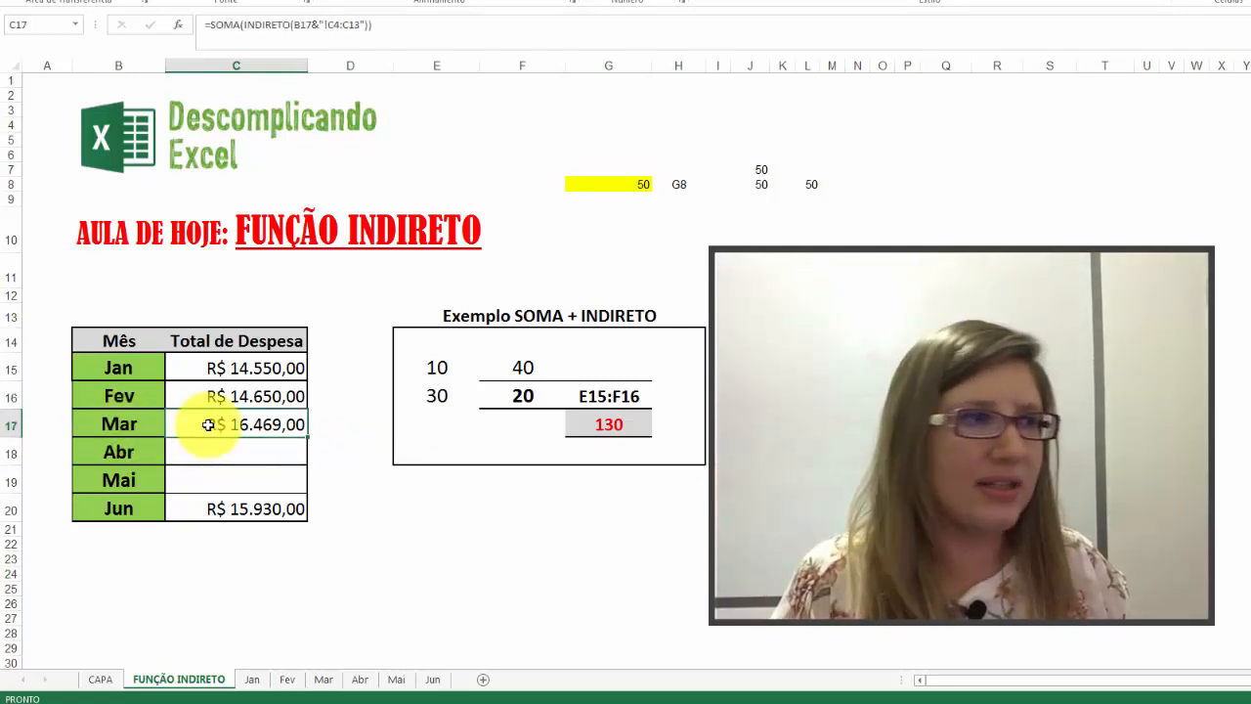
# Step: Sum the March expenses C4:C13 in cell C14 on the Mar sheet, and return to the FUNÇÃO INDIRETO sheet to compare
pyautogui.click(323, 678)
pyautogui.moveTo(308, 129); pyautogui.dragTo(326, 349)
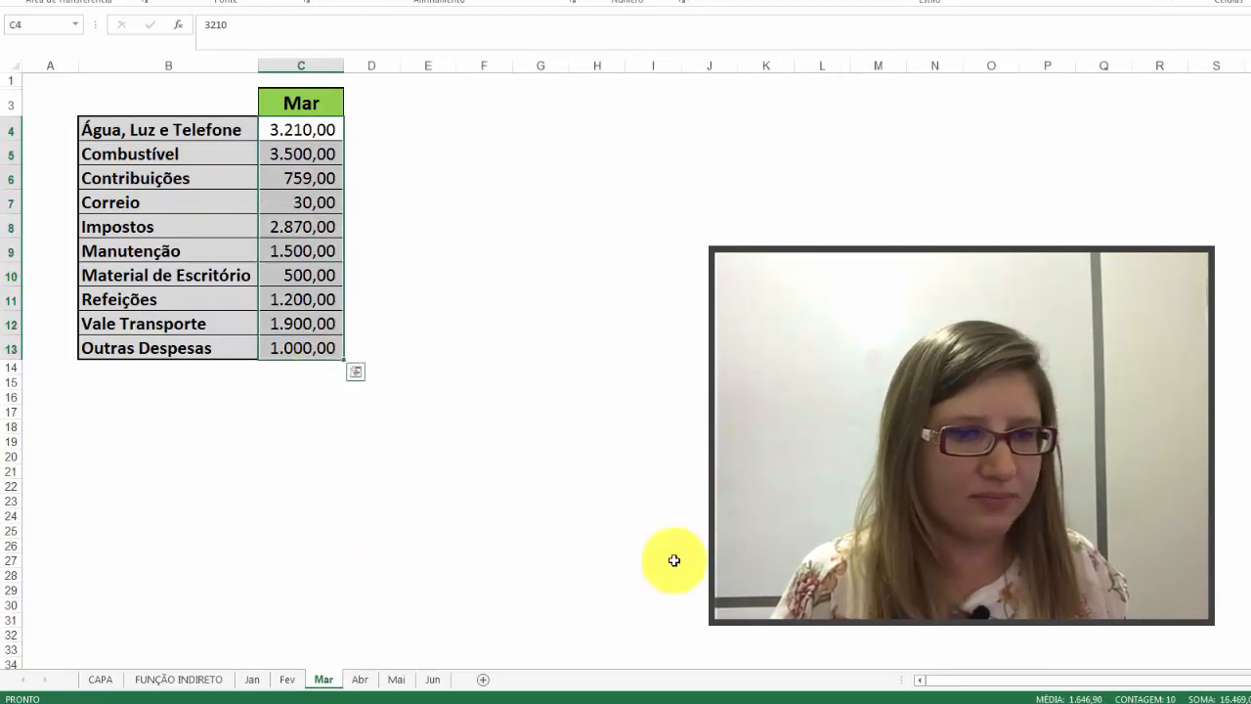
pyautogui.click(291, 366)
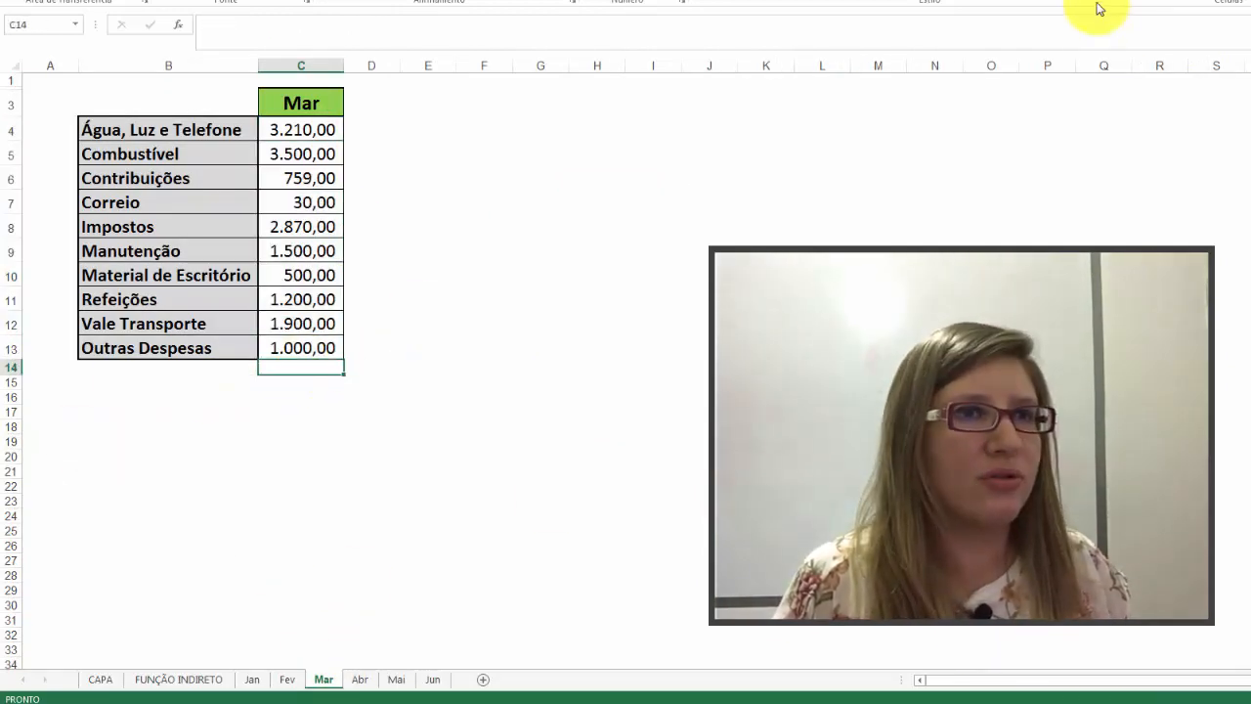
pyautogui.hotkey('alt', '=')
pyautogui.press('Return')
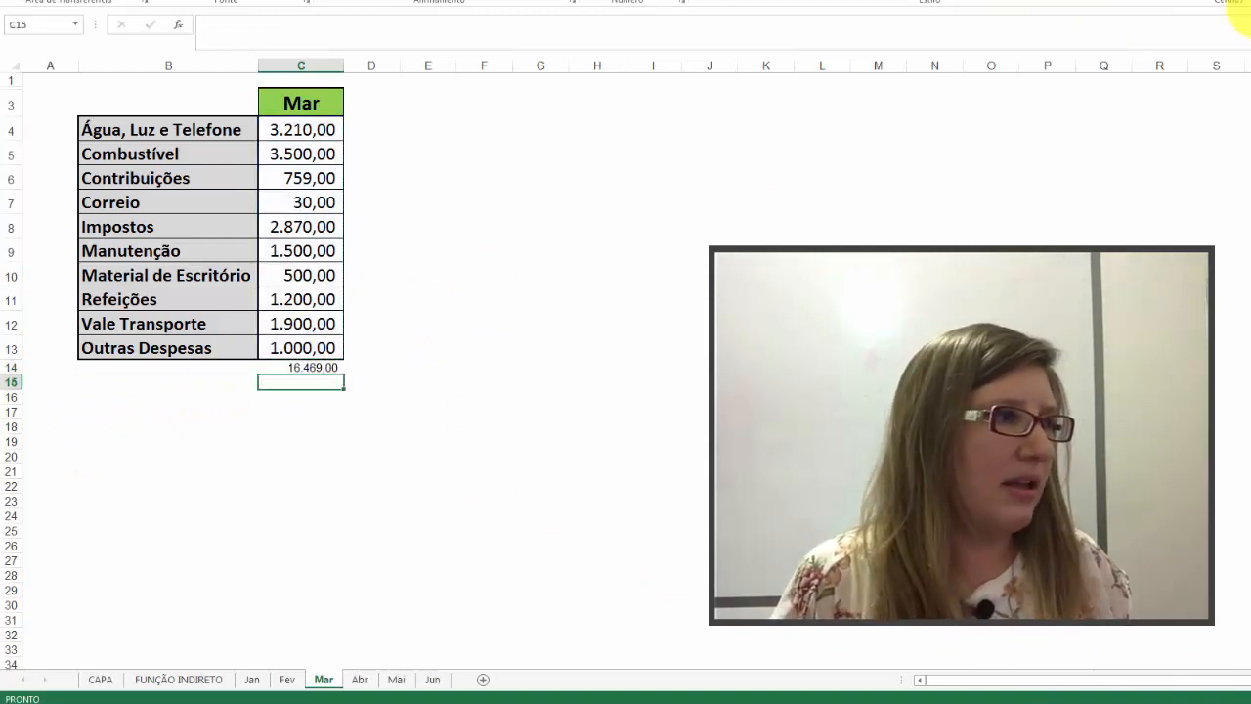
pyautogui.click(178, 679)
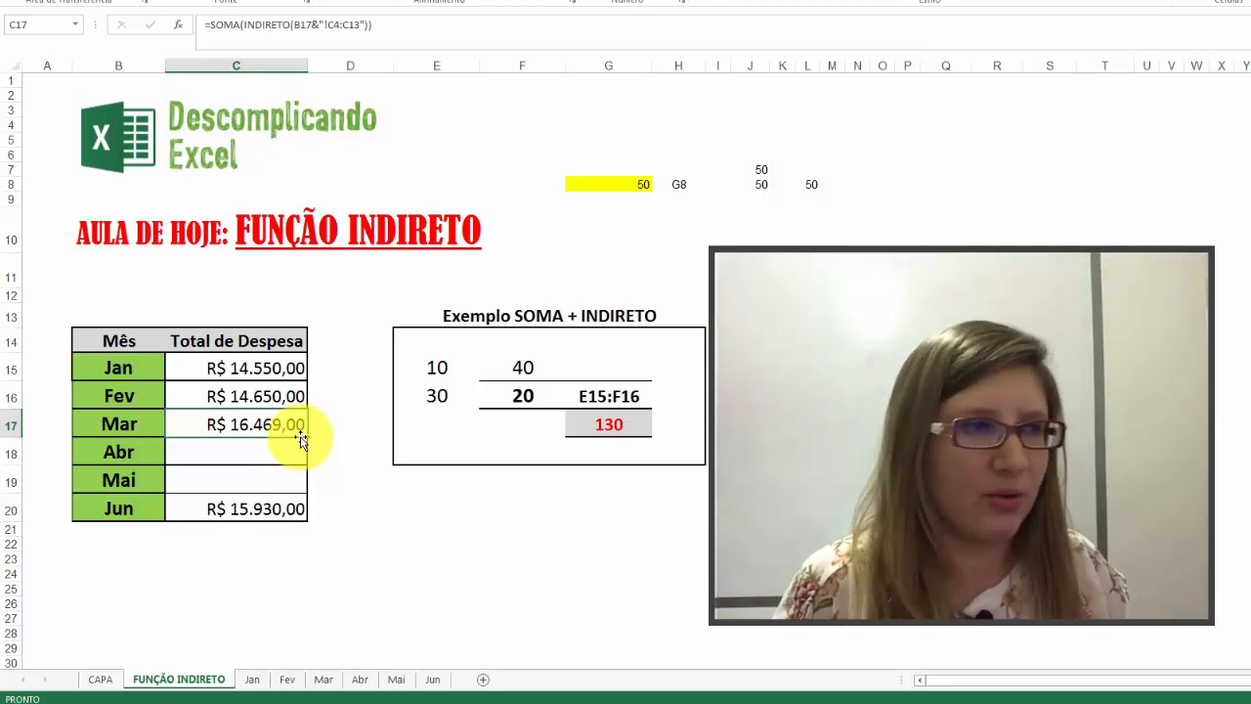
# Step: Fill the Mar total's formula from C17 down through the Abr, Mai and Jun rows to C20
pyautogui.scroll(-3, 301, 440)
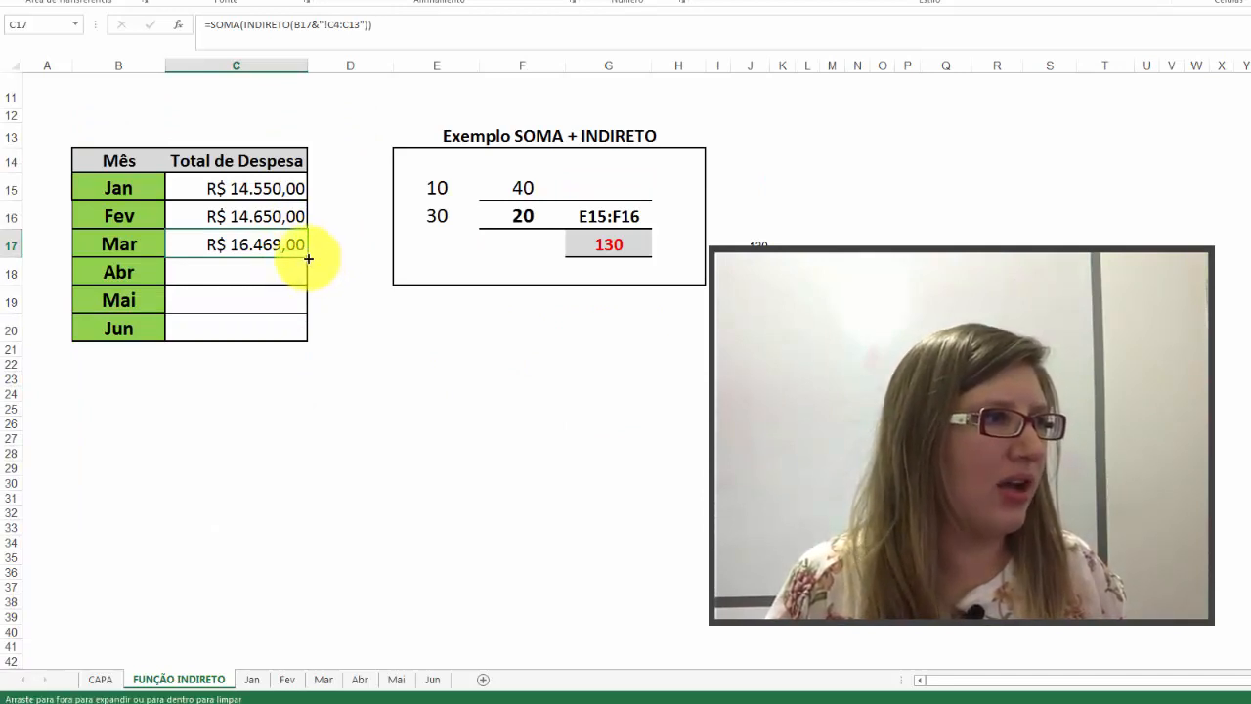
pyautogui.doubleClick(305, 257)
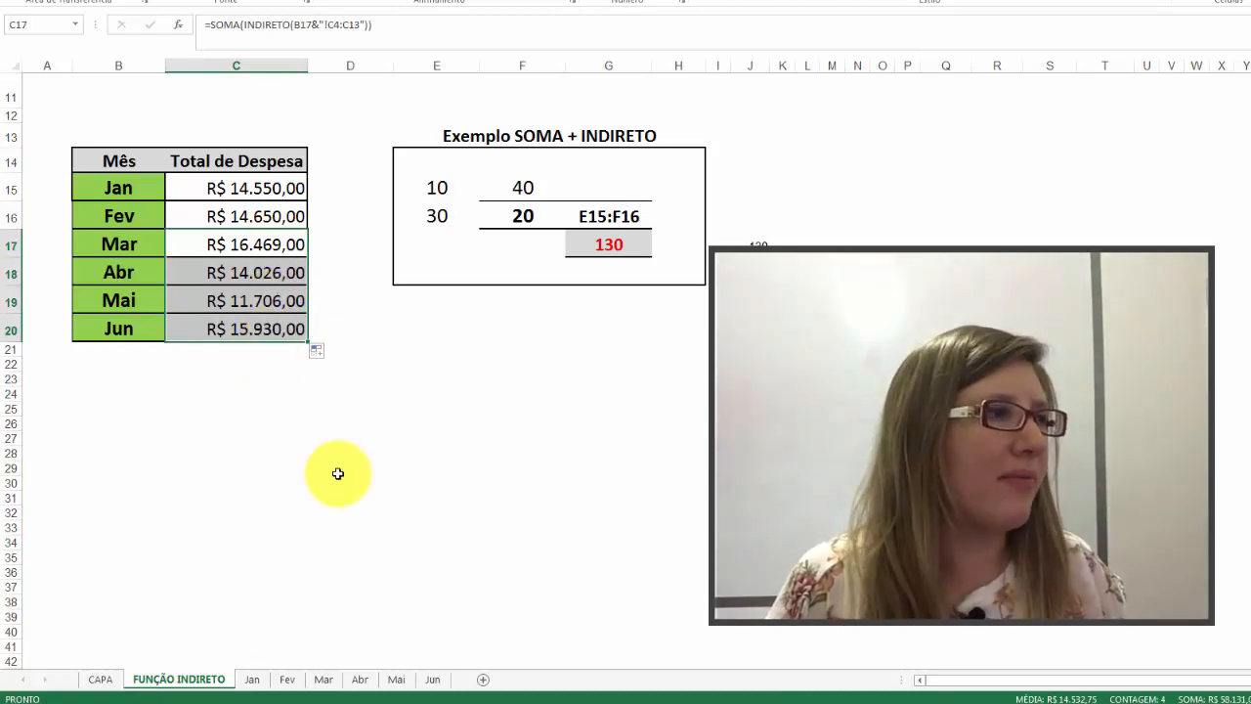
# Step: Sum the June expenses C4:C13 in cell C14 on the Jun sheet, and compare with the Jun total in C20 of FUNÇÃO INDIRETO
pyautogui.click(436, 678)
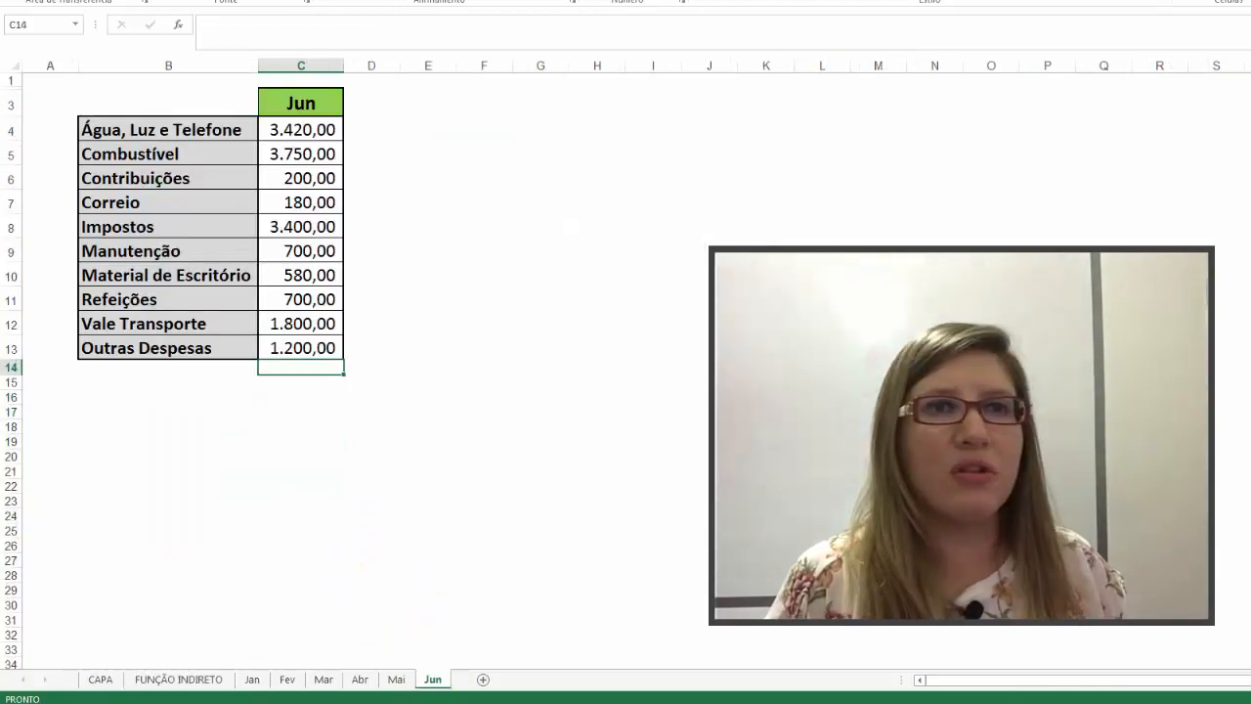
pyautogui.hotkey('alt', '=')
pyautogui.press('Return')
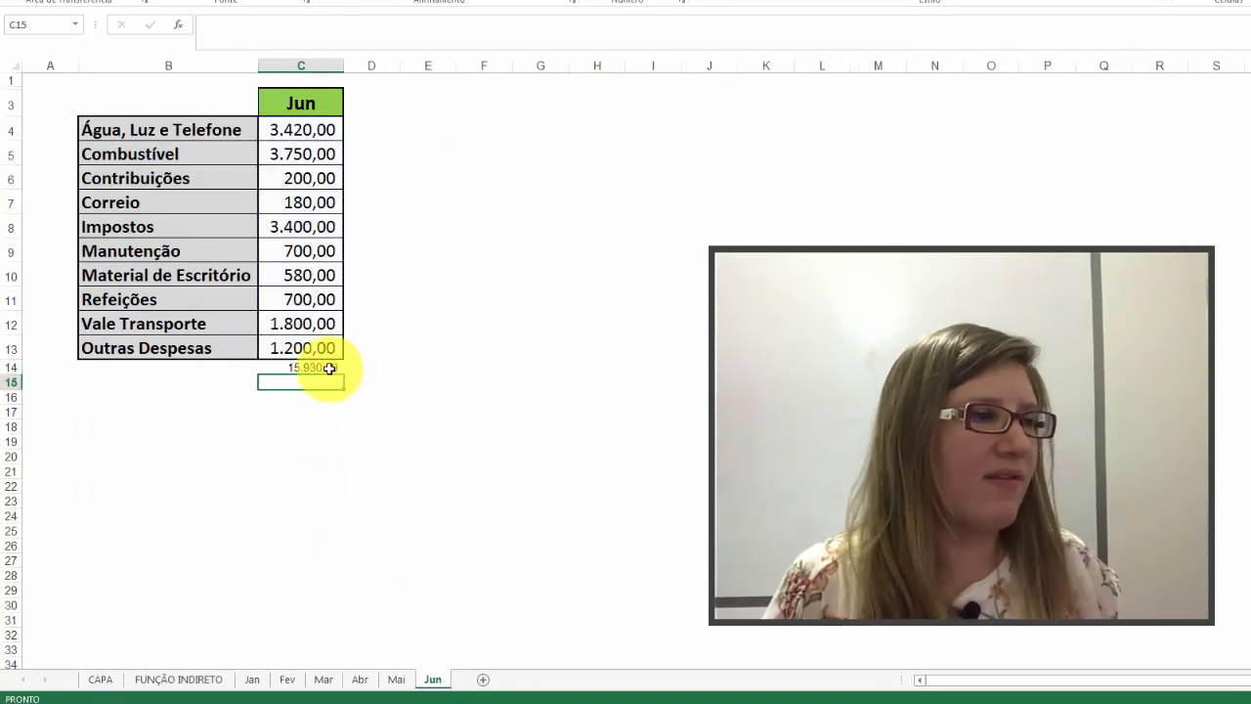
pyautogui.click(178, 679)
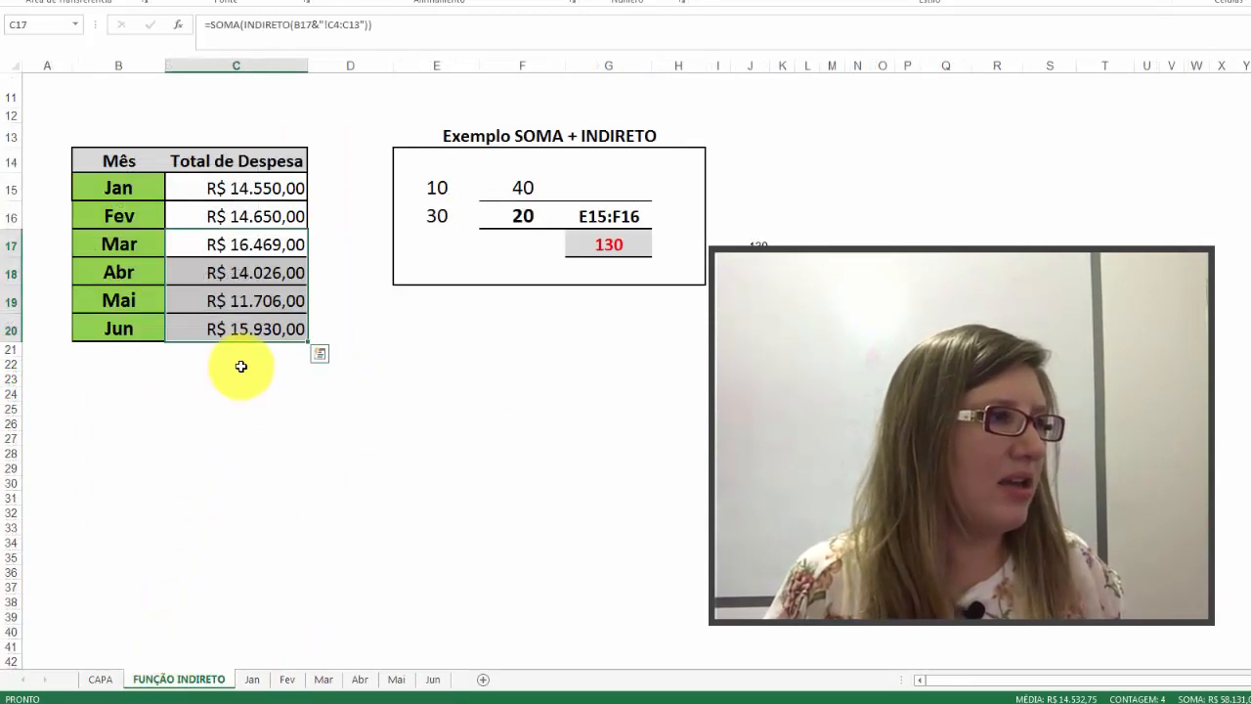
pyautogui.click(283, 329)
pyautogui.scroll(3, 264, 496)
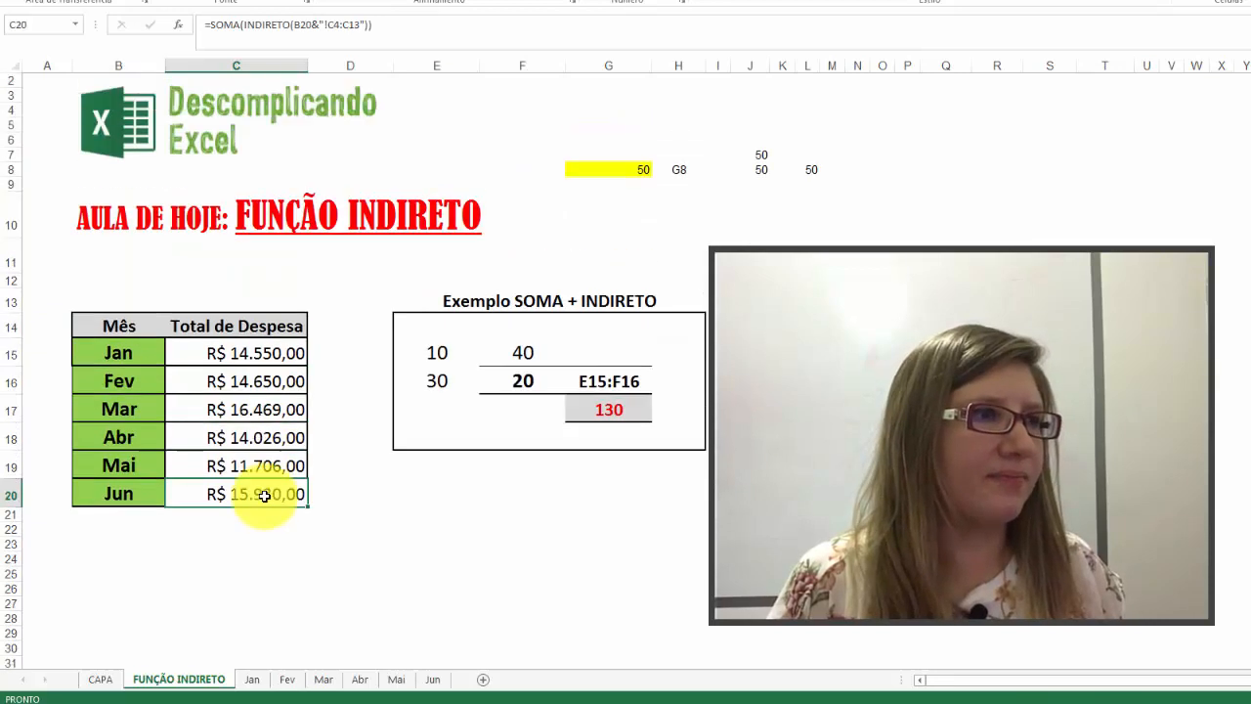